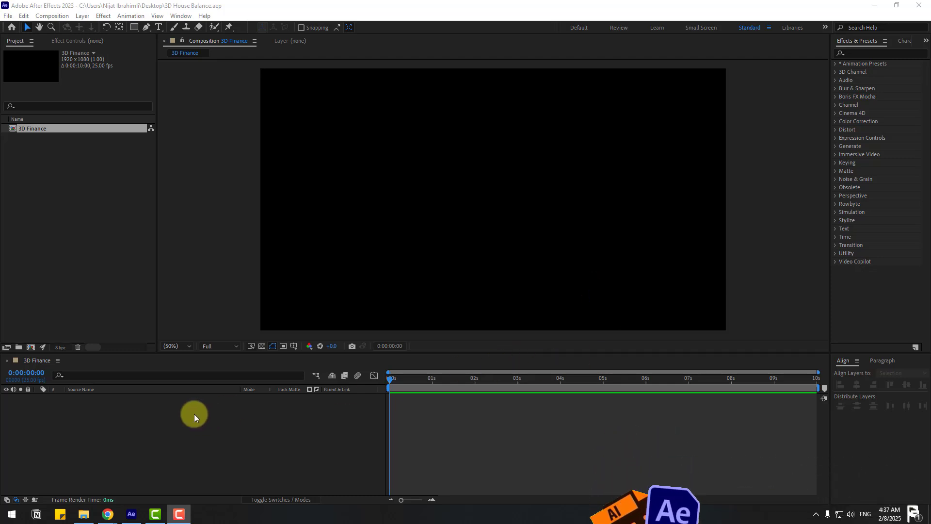
Create a new full-size black solid named E3D in the 3D Finance composition
right_click(135, 425)
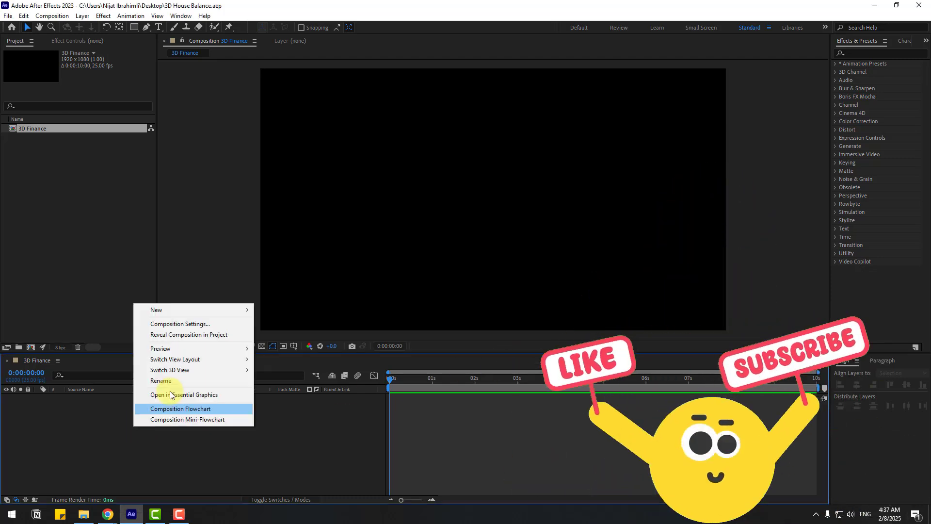
mouse_move(181, 310)
click(298, 336)
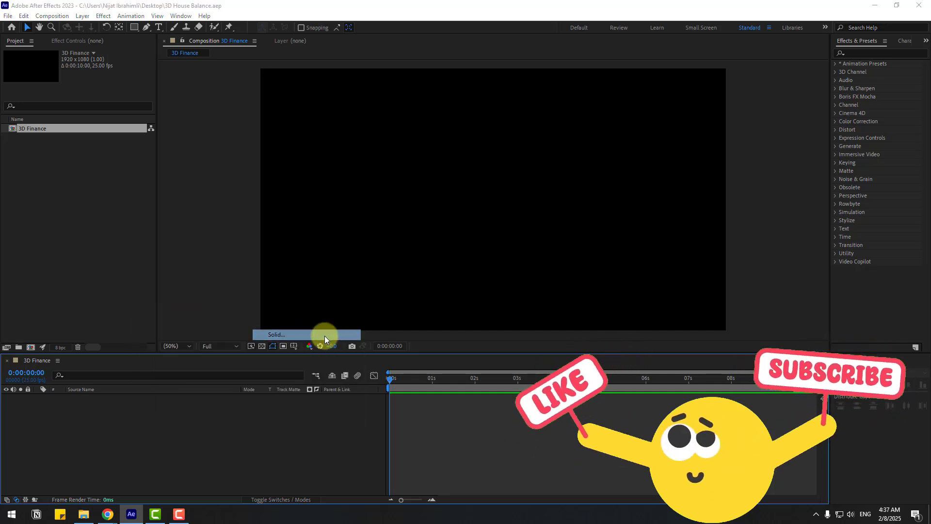
text(E)
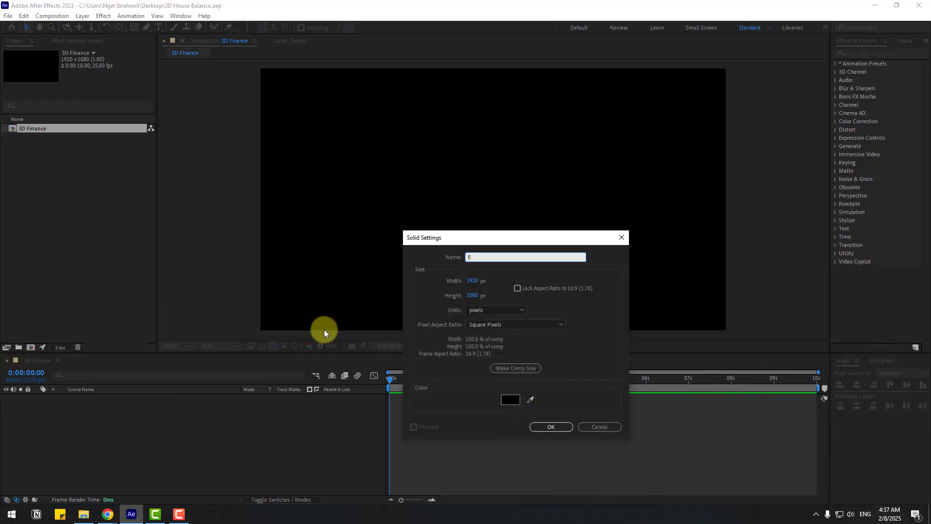
text(3D)
click(548, 430)
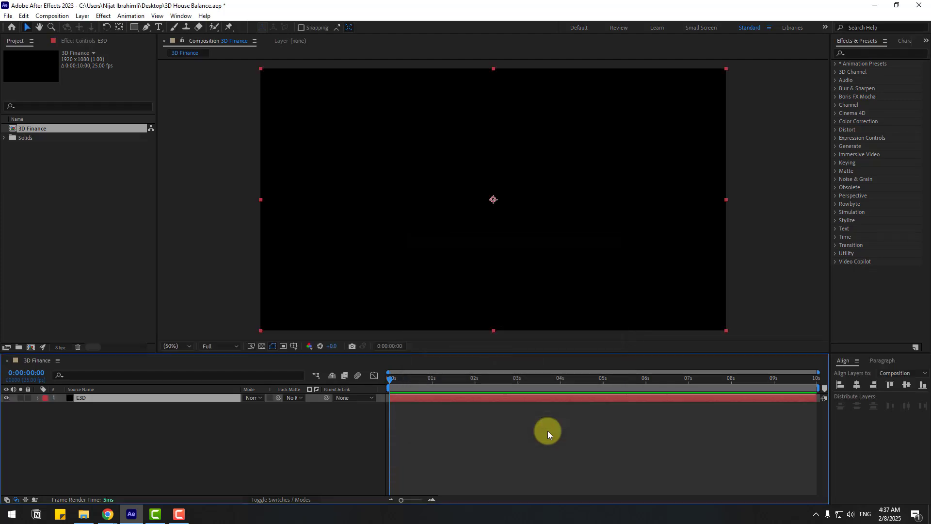
Apply the Video Copilot Element effect to the E3D solid and open its Scene Setup
click(103, 15)
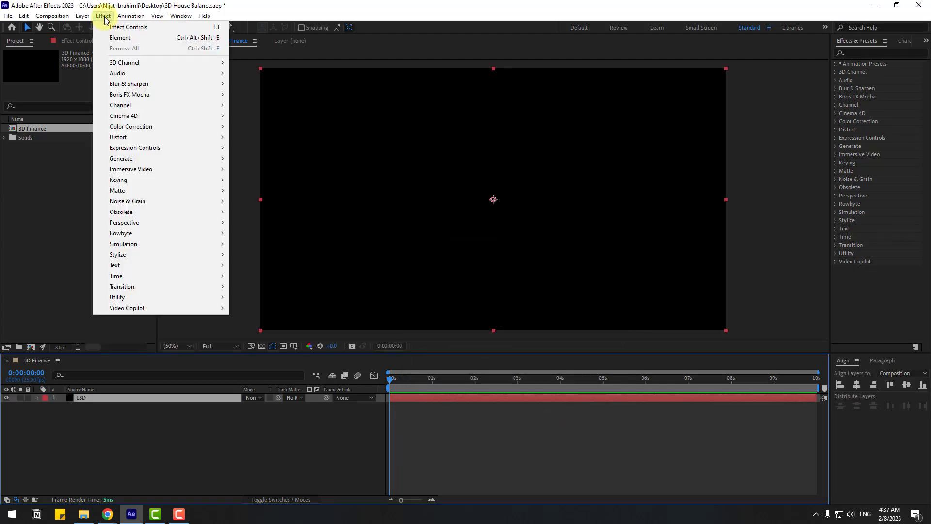
mouse_move(146, 310)
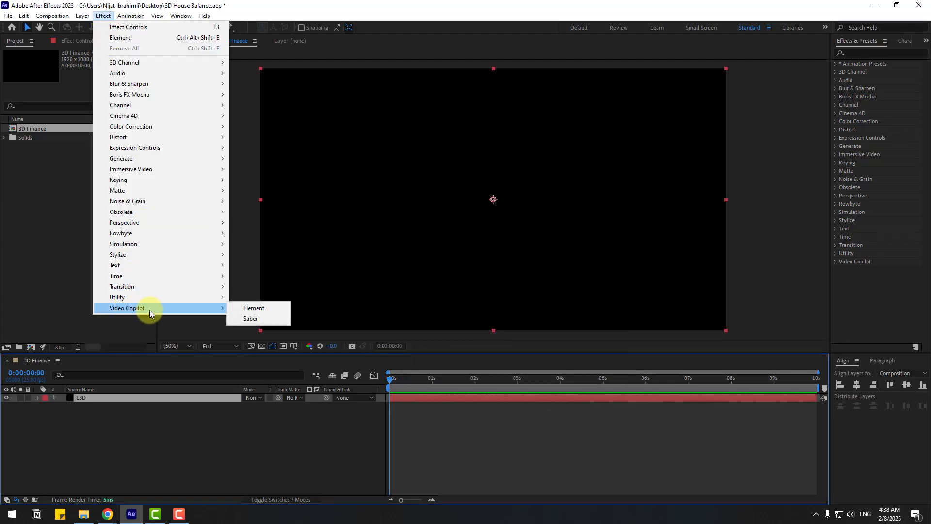
click(250, 308)
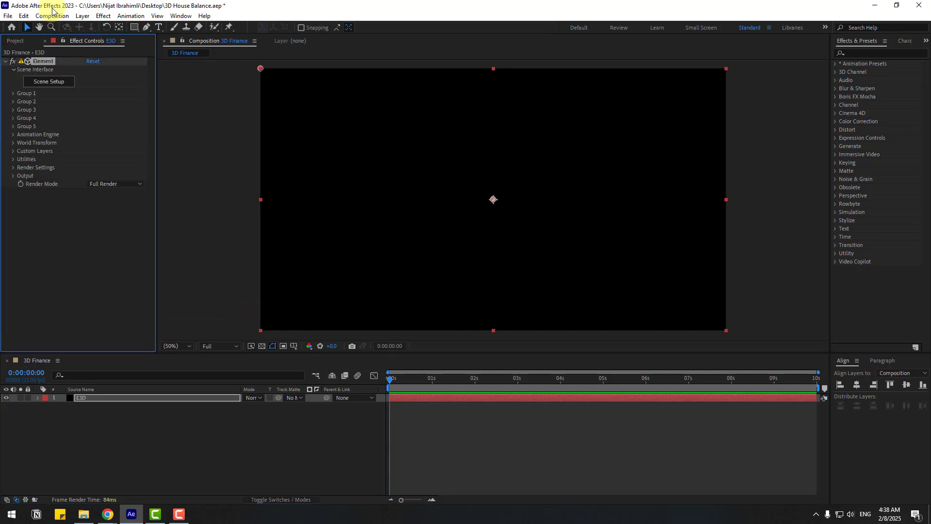
click(50, 82)
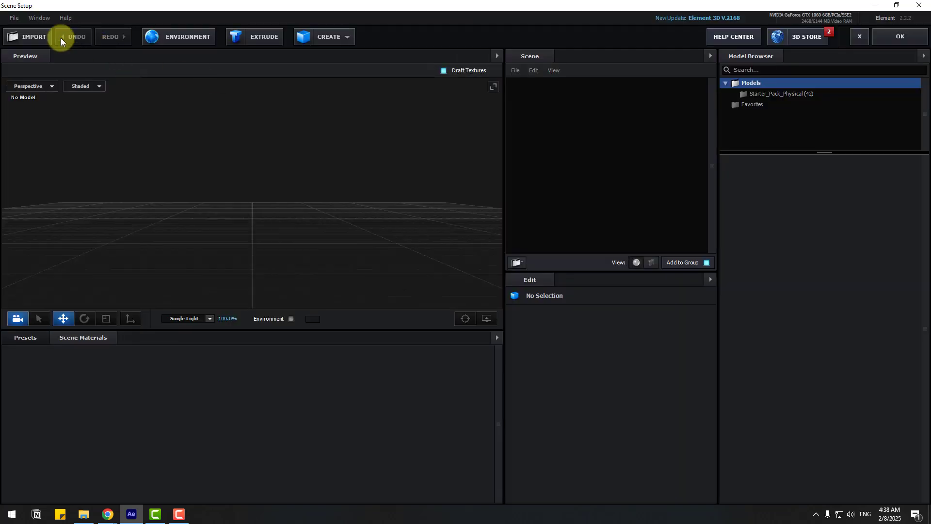
Import the 3d-house model from the 3D COIN folder with the default import preferences
click(33, 39)
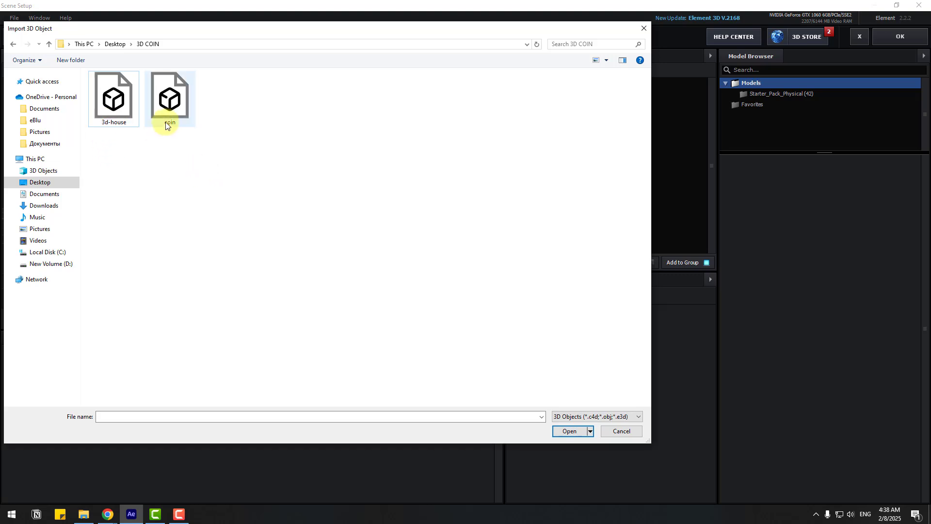
click(120, 101)
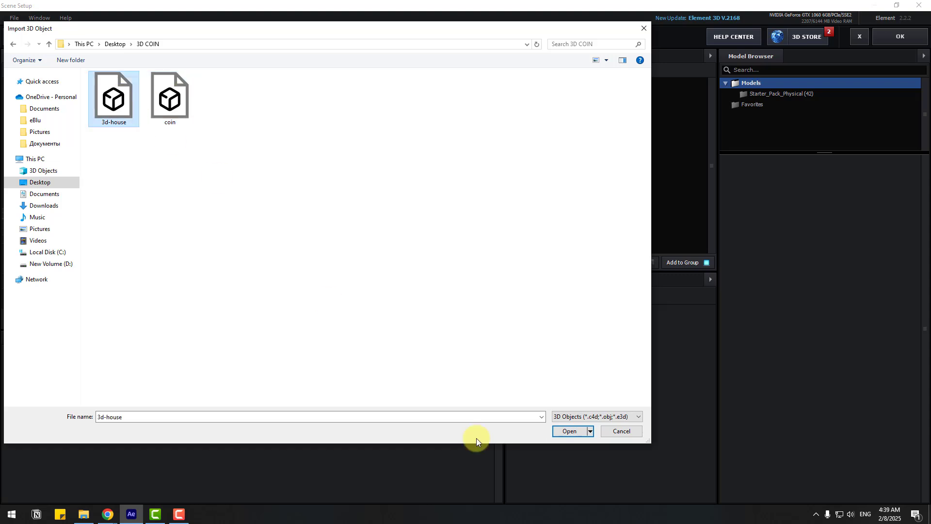
click(568, 432)
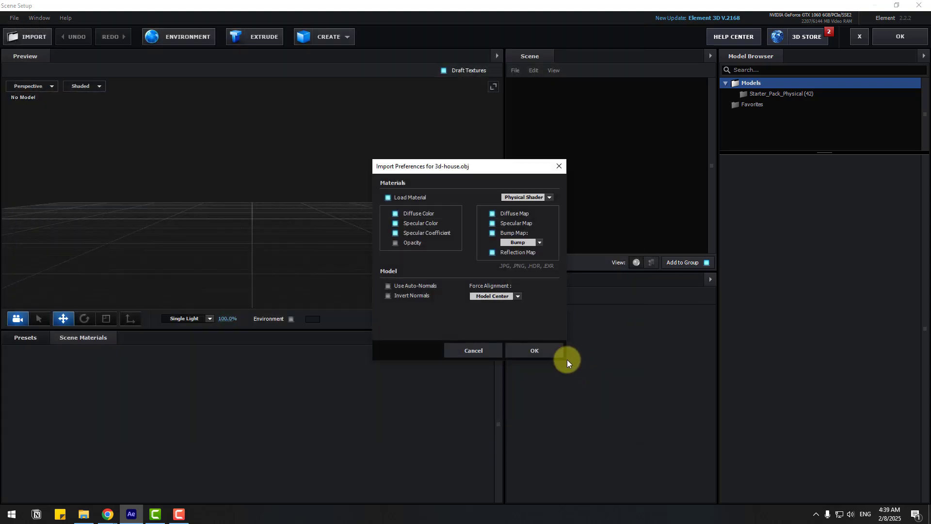
click(543, 349)
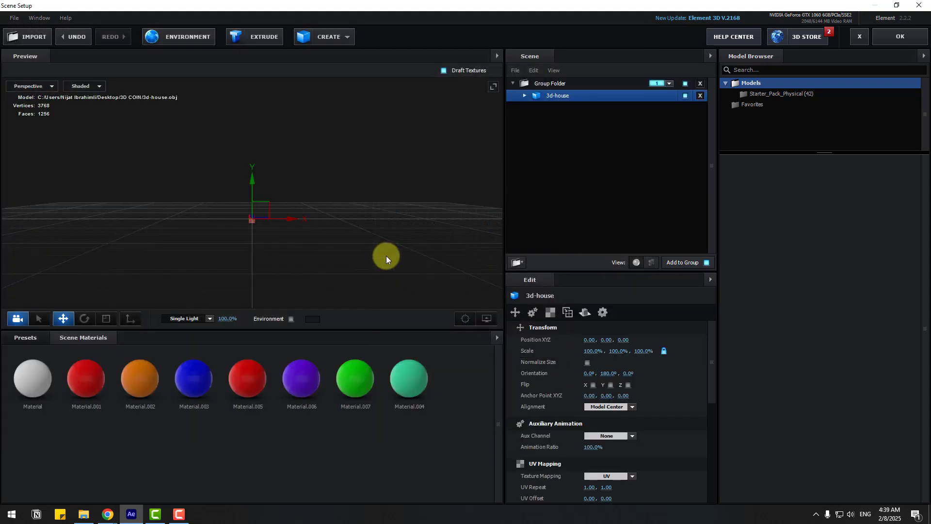
Enable Normalize Size for the 3d-house model
click(587, 362)
drag(366, 243, 247, 107)
scroll(364, 238, down, 2)
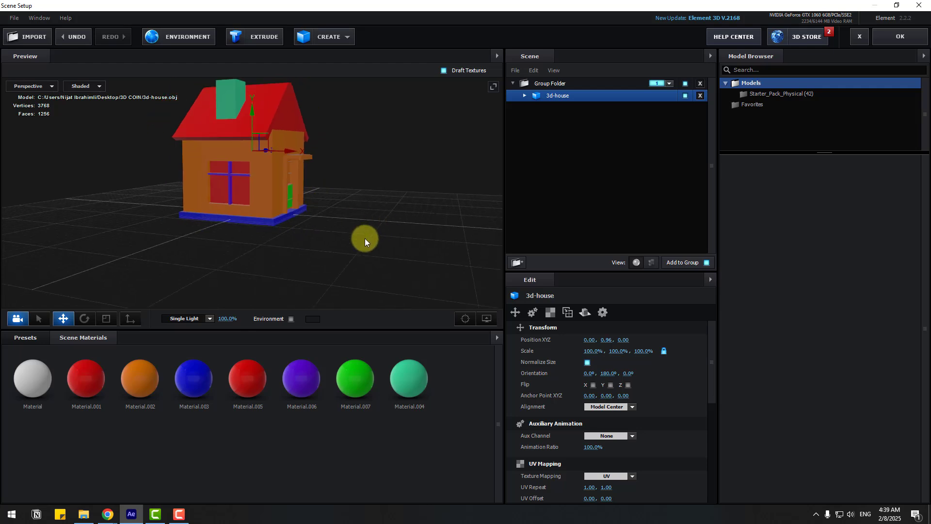
drag(365, 238, 321, 239)
drag(234, 226, 165, 265)
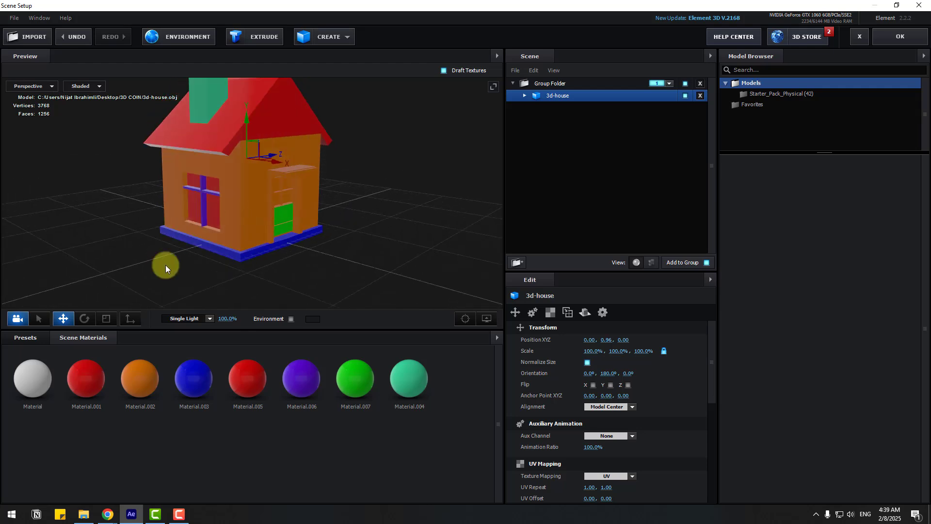
Apply the Black_Gloss preset from the Physical materials to the house walls
click(36, 337)
scroll(78, 375, down, 1)
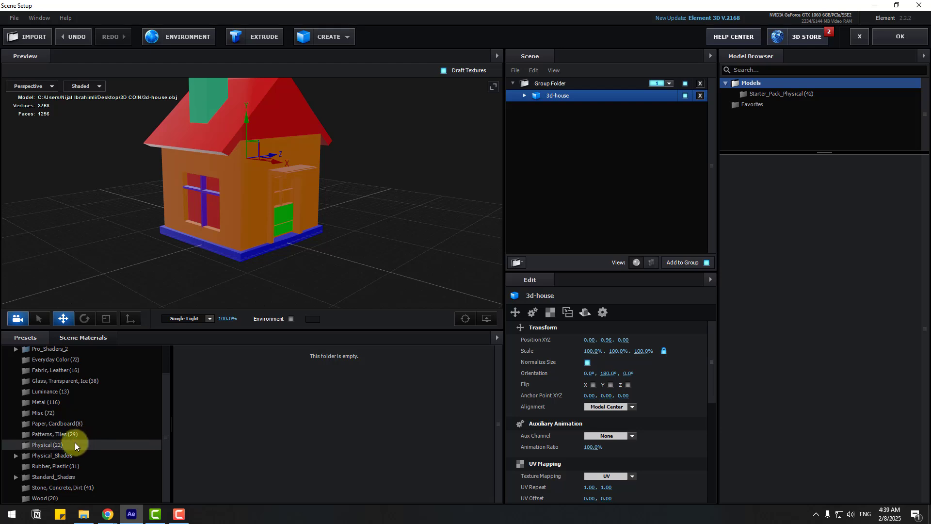
click(60, 444)
click(207, 388)
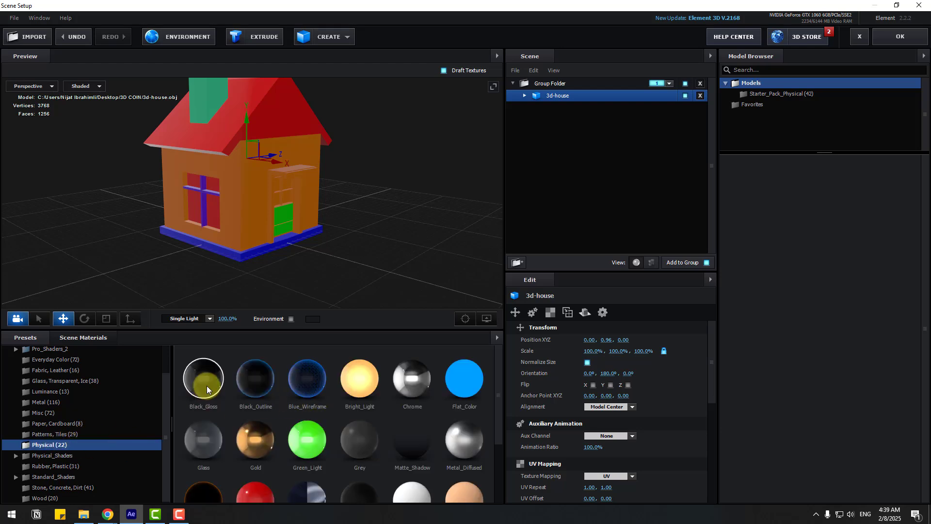
drag(204, 387, 450, 192)
Set the diffuse color of the walls' Black_Gloss material to light grey E9E9E9
click(525, 97)
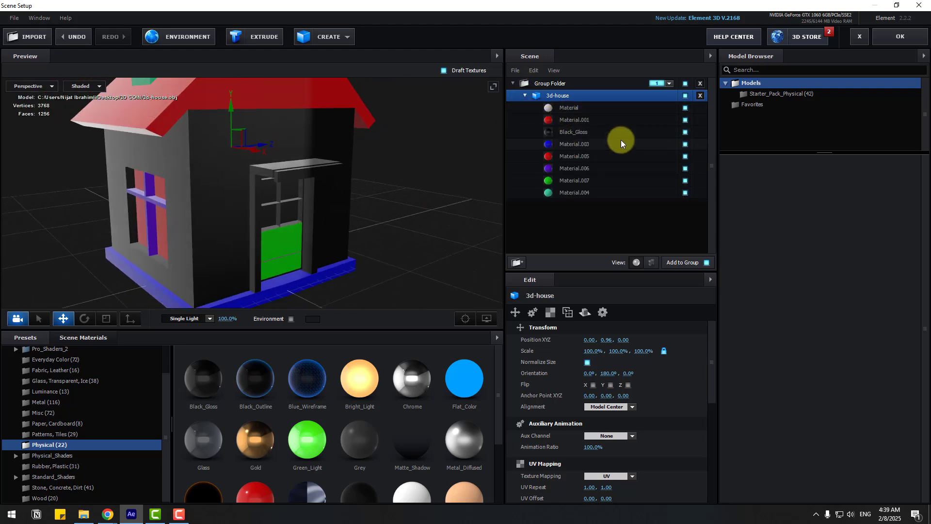
click(571, 131)
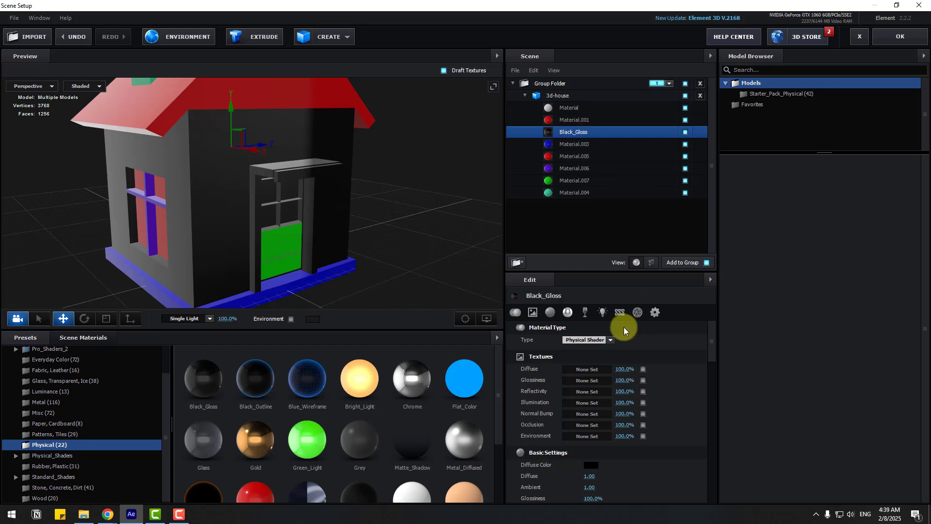
scroll(581, 387, down, 3)
click(590, 399)
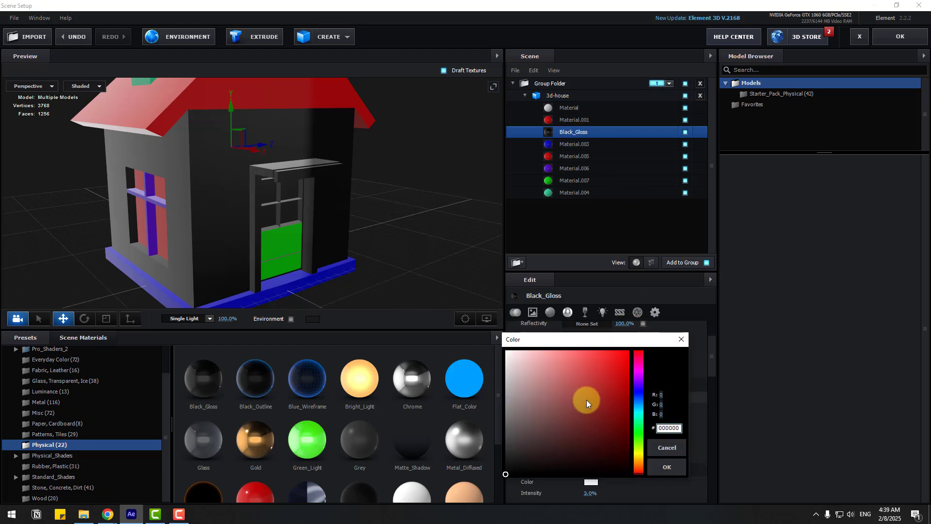
drag(541, 388, 492, 361)
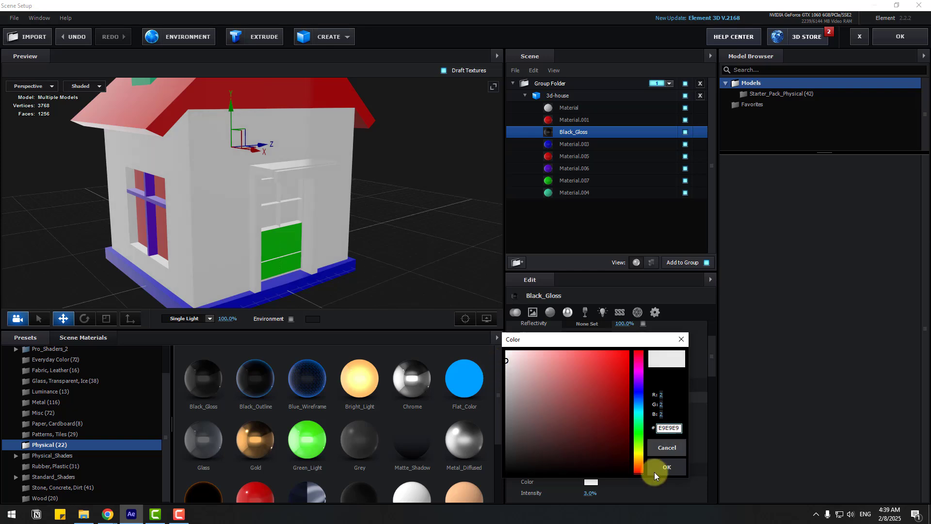
click(669, 466)
Apply the Black_Gloss preset to the roof of the house
drag(193, 189, 193, 296)
drag(199, 383, 189, 114)
drag(145, 177, 142, 229)
Set the diffuse color of the roof's Black_Gloss material to bright blue 0EA7FF
click(590, 119)
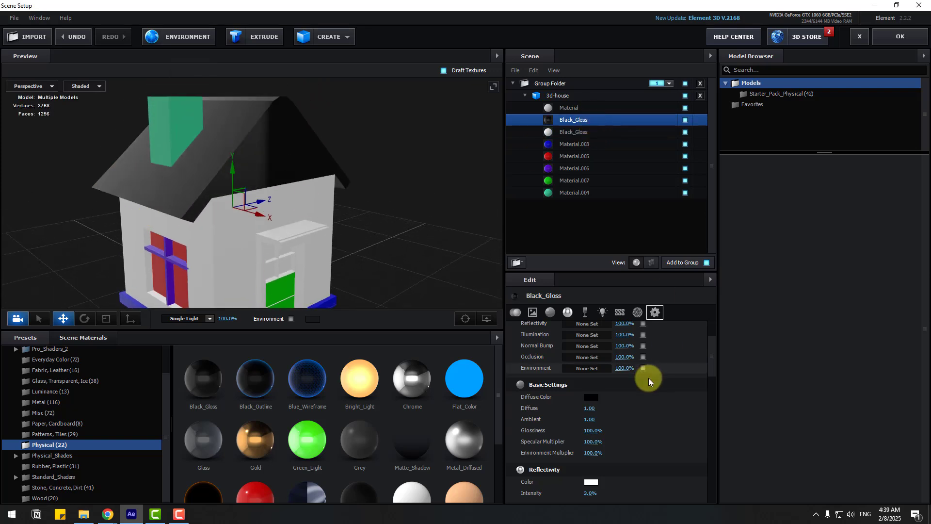
click(597, 395)
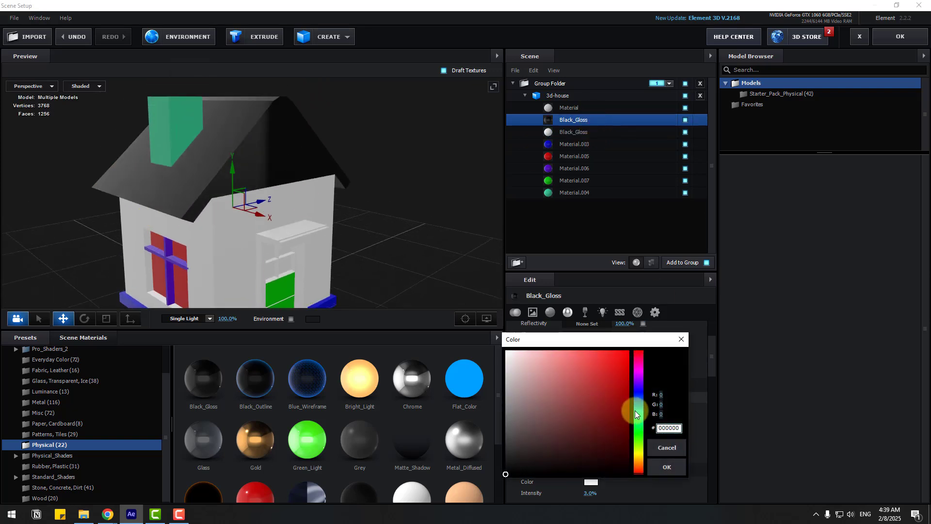
drag(635, 411, 637, 405)
click(624, 350)
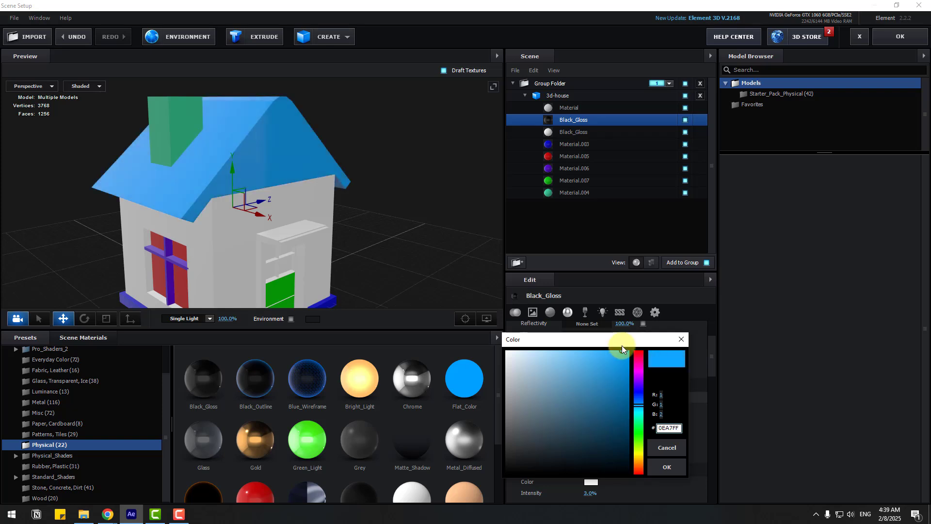
click(667, 466)
Reuse the blue roof material from the scene materials on the chimney
scroll(378, 268, down, 3)
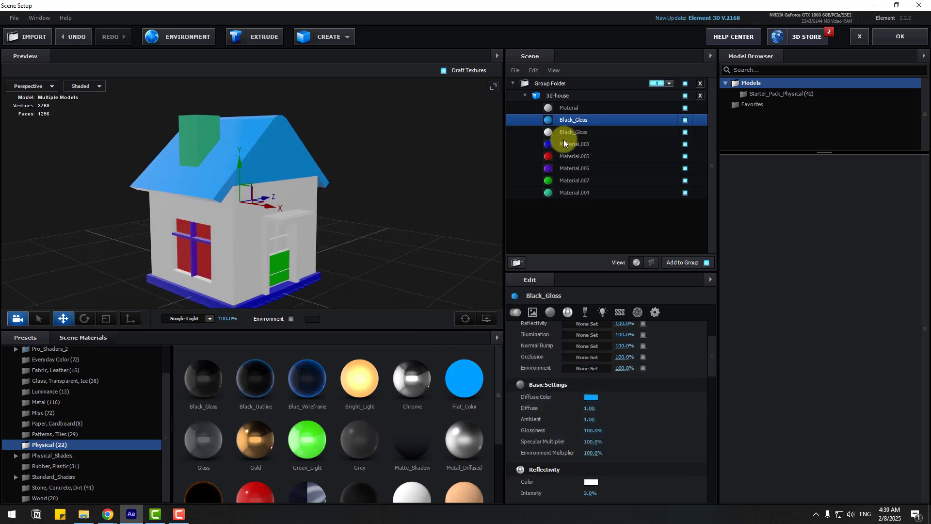
click(85, 343)
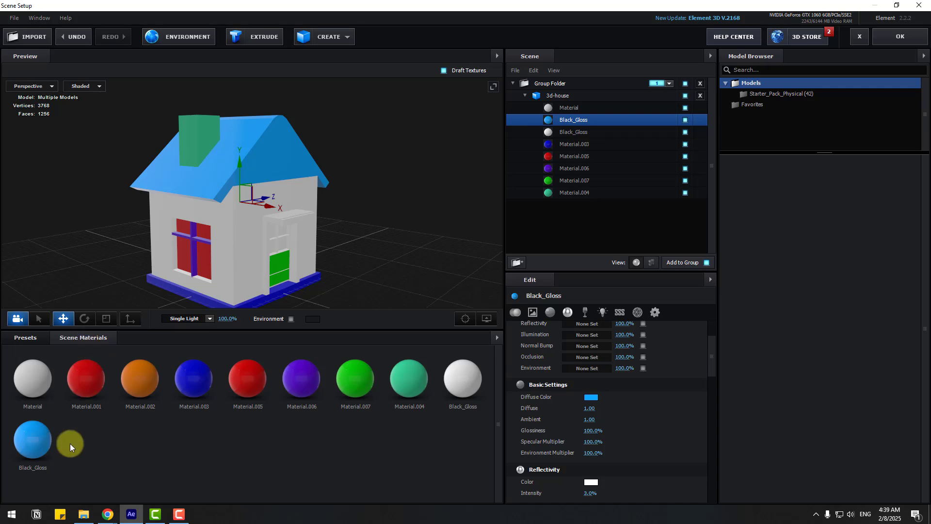
drag(34, 446, 199, 133)
Apply the Blue Azully preset from Everyday Color to the green door panel and the red window panes
drag(361, 257, 291, 283)
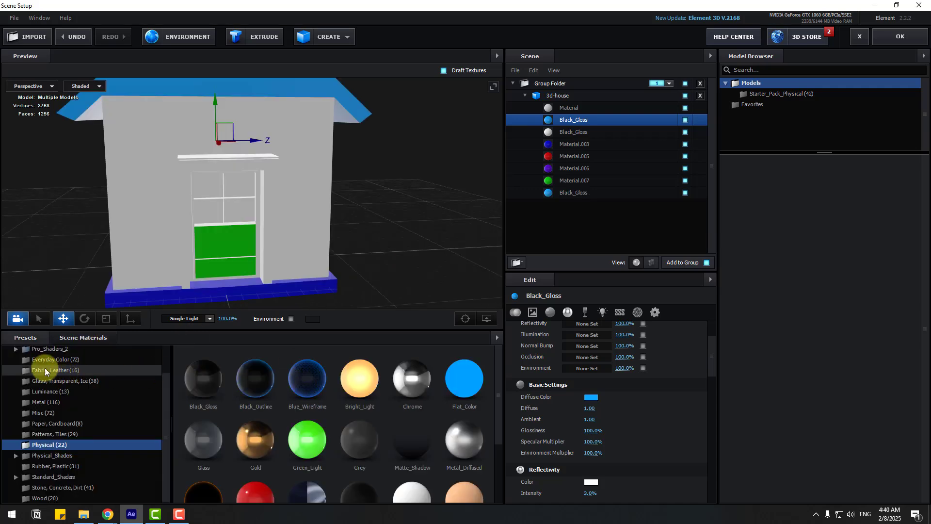
click(42, 362)
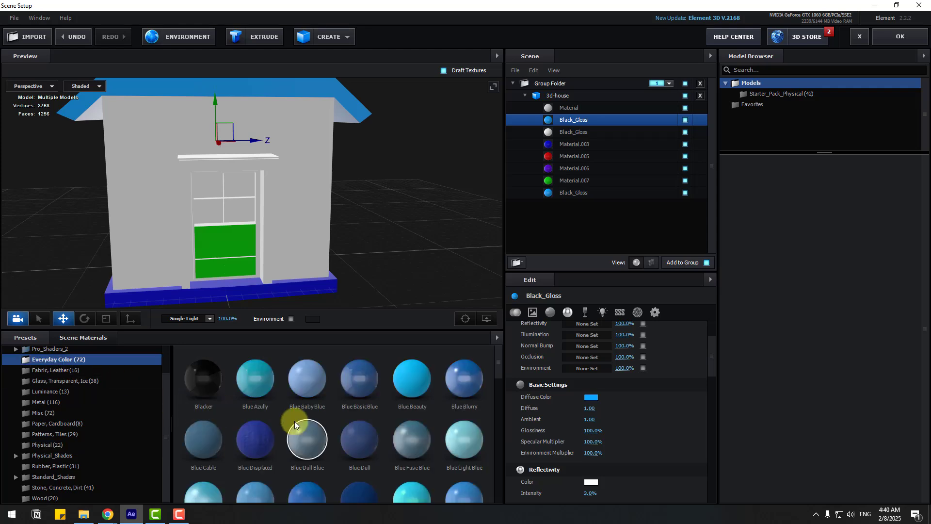
drag(255, 397, 305, 329)
drag(258, 359, 237, 231)
Apply the Bumpy Brown preset from Everyday Color to the purple window crossbars
scroll(259, 258, up, 4)
scroll(304, 416, down, 1)
scroll(306, 418, down, 5)
scroll(311, 414, up, 1)
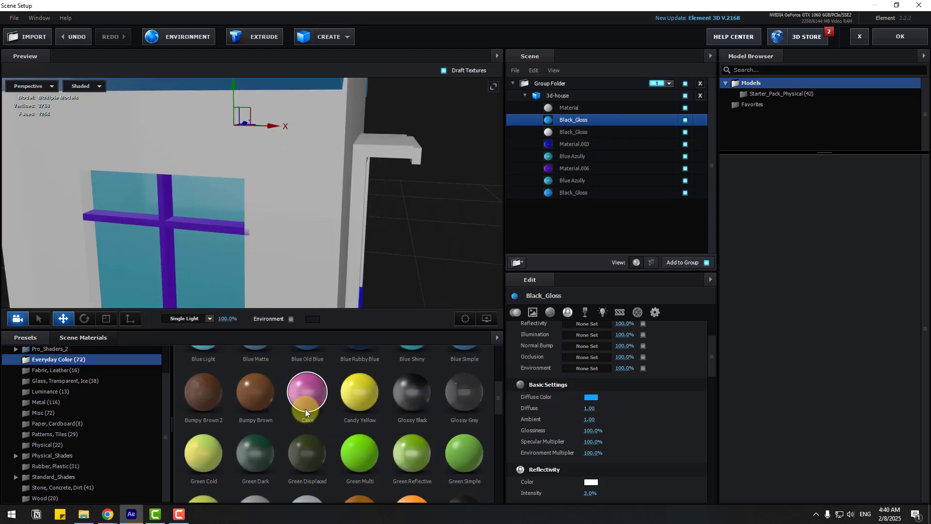
drag(265, 387, 167, 213)
Apply a grey Everyday Color preset to the blue base of the house
scroll(225, 276, down, 6)
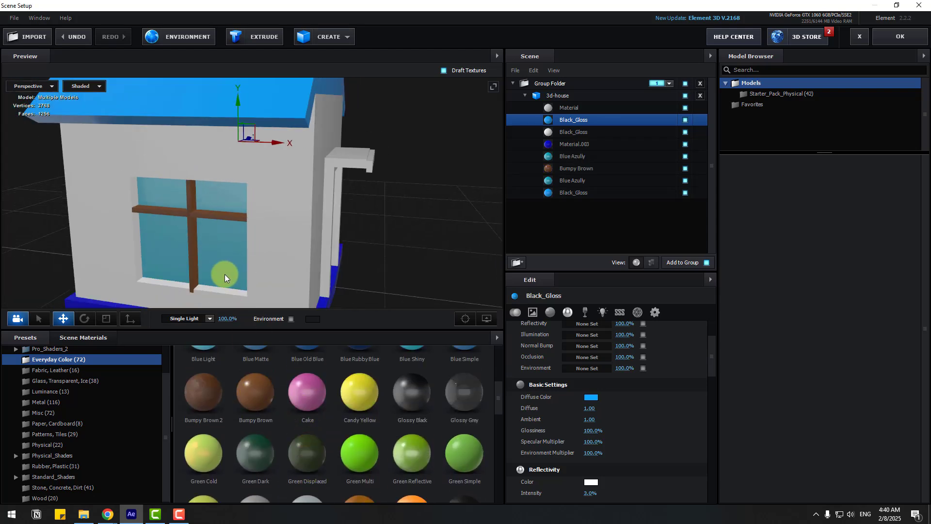
drag(335, 246, 340, 347)
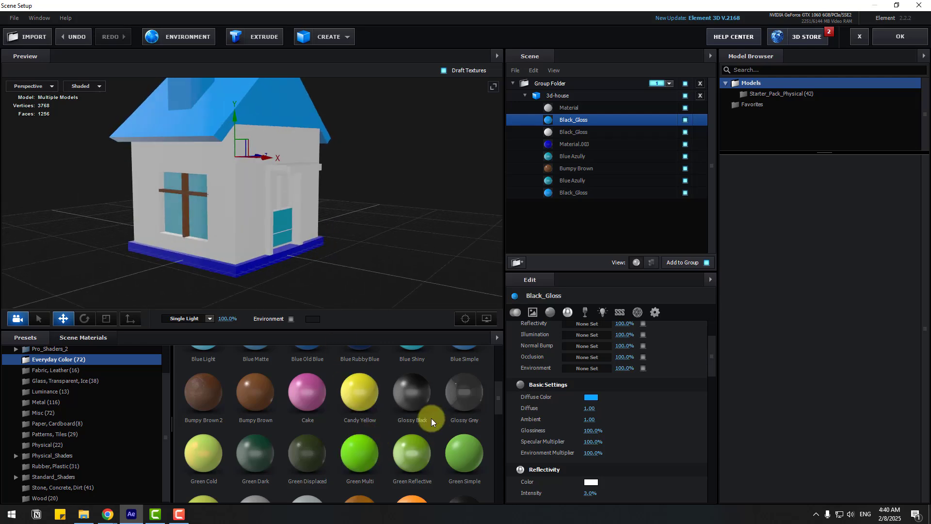
drag(285, 329, 306, 235)
Collapse the 3d-house material list and import the coin model with the default import preferences
click(526, 97)
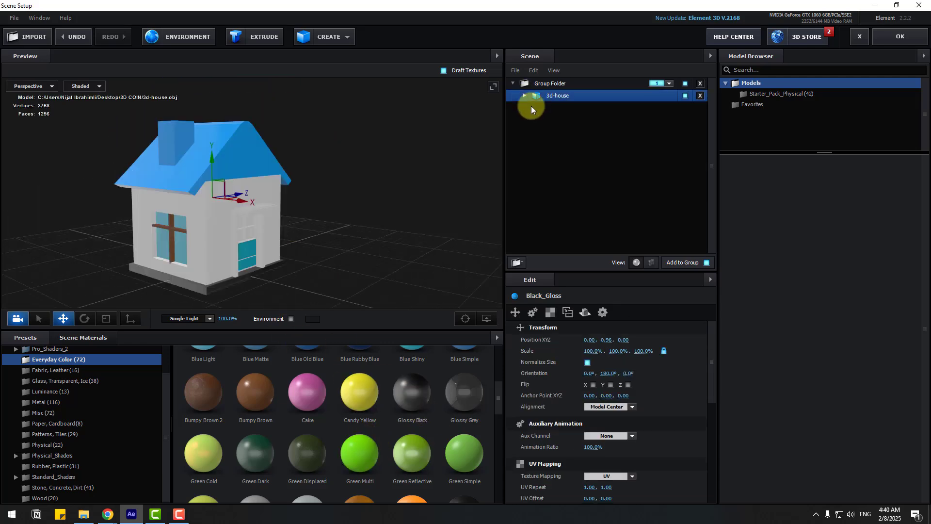
click(30, 37)
click(169, 99)
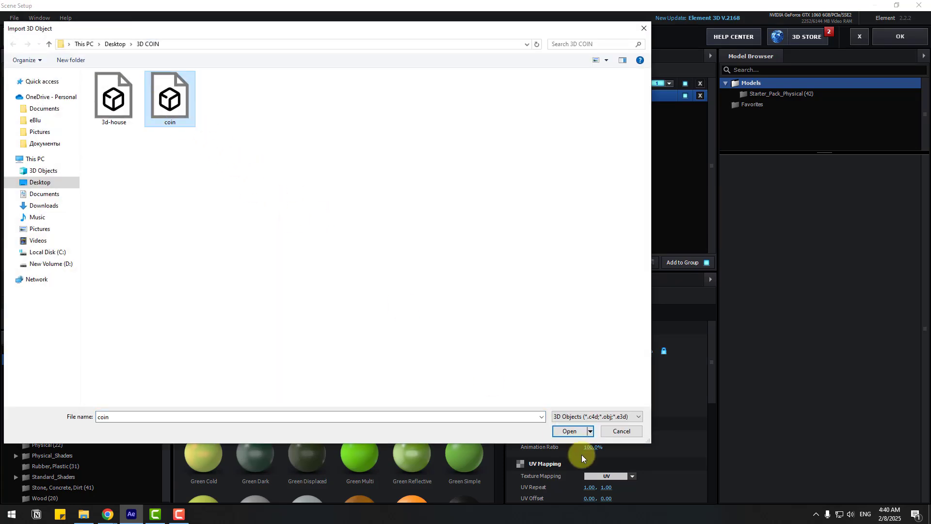
click(570, 431)
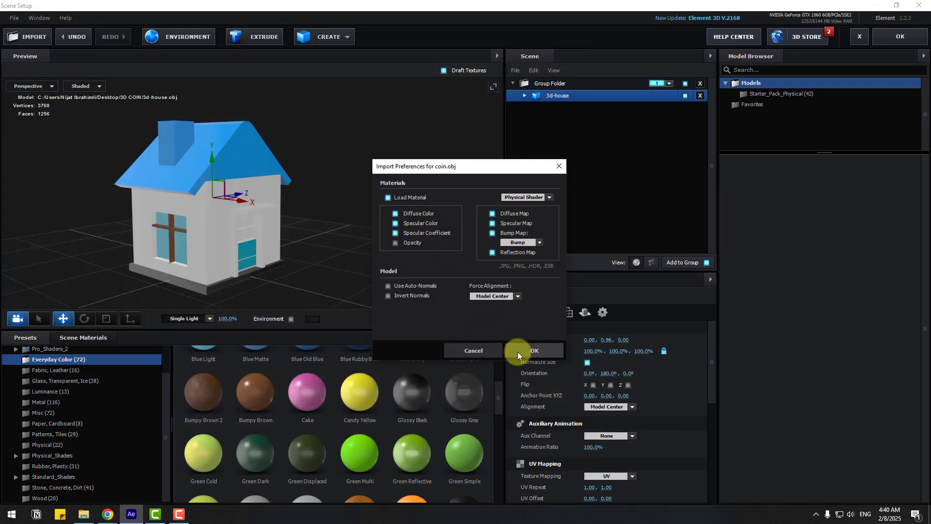
click(524, 350)
Move the coin along the X axis to about 3.27, clear of the house
scroll(324, 163, down, 4)
drag(268, 251, 429, 279)
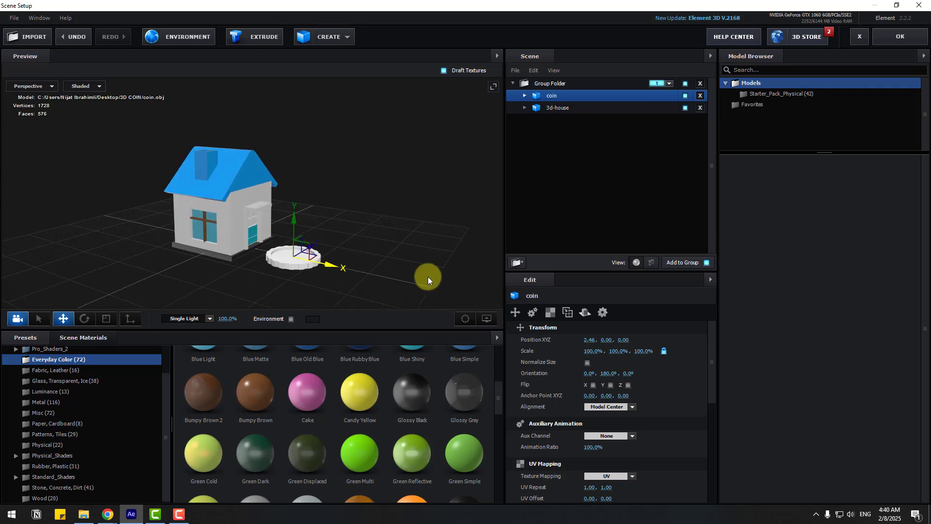
scroll(213, 233, down, 1)
drag(213, 232, 271, 224)
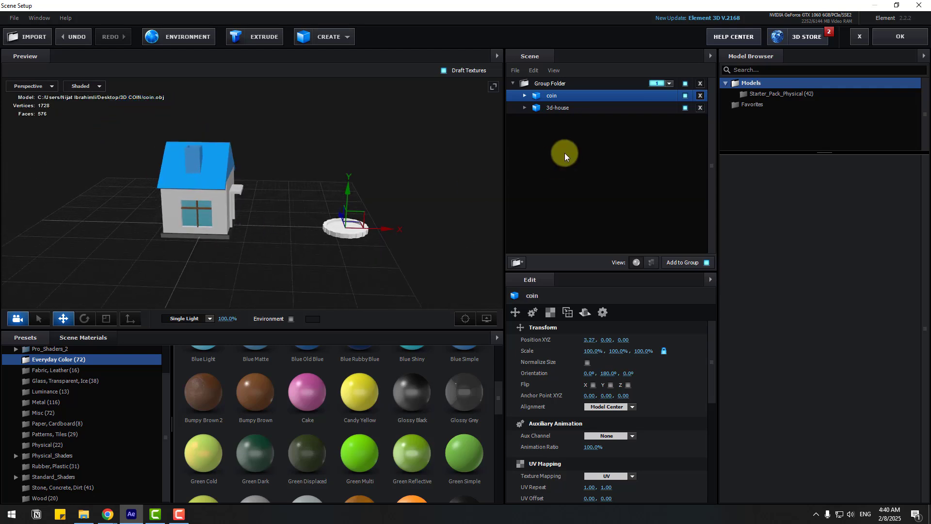
Move the house along the X axis away from the coin, and shift the coin to about X 3.34
click(556, 111)
drag(478, 149, 329, 213)
click(553, 97)
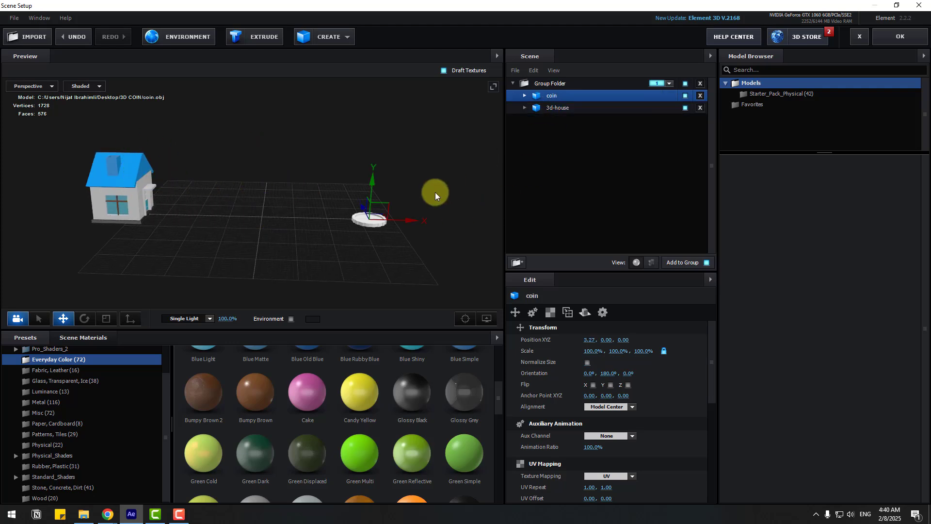
drag(391, 209, 404, 220)
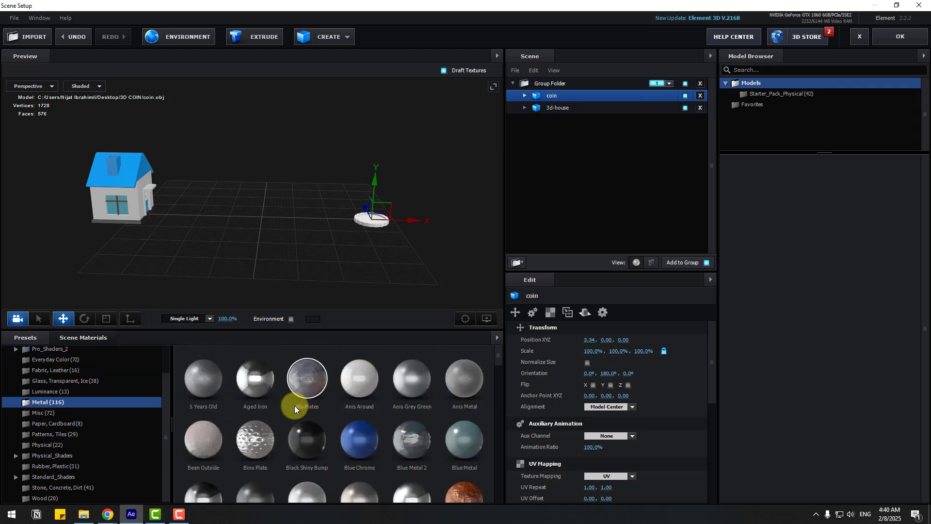
Apply the Gold Grunge preset from the Metal materials to the coin
scroll(295, 405, down, 8)
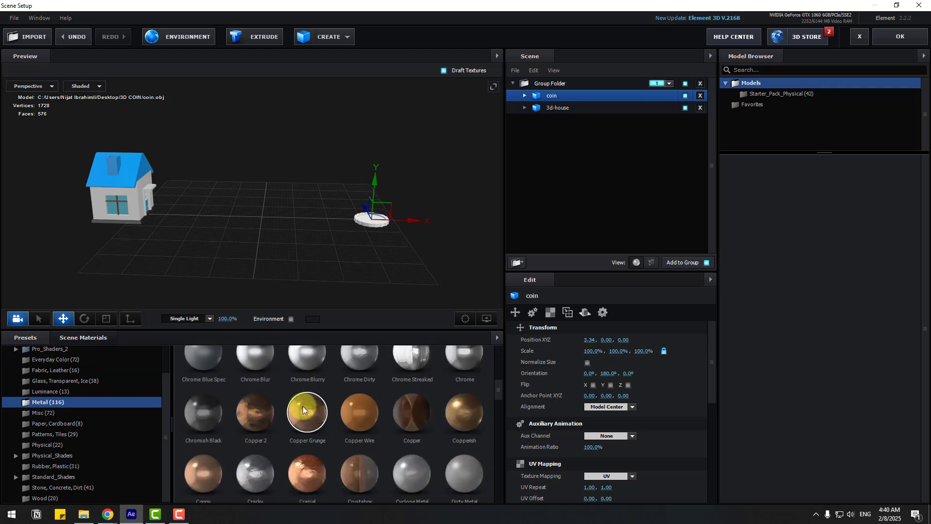
scroll(304, 406, down, 5)
drag(311, 398, 373, 224)
scroll(381, 243, up, 3)
drag(383, 255, 305, 229)
scroll(320, 257, up, 3)
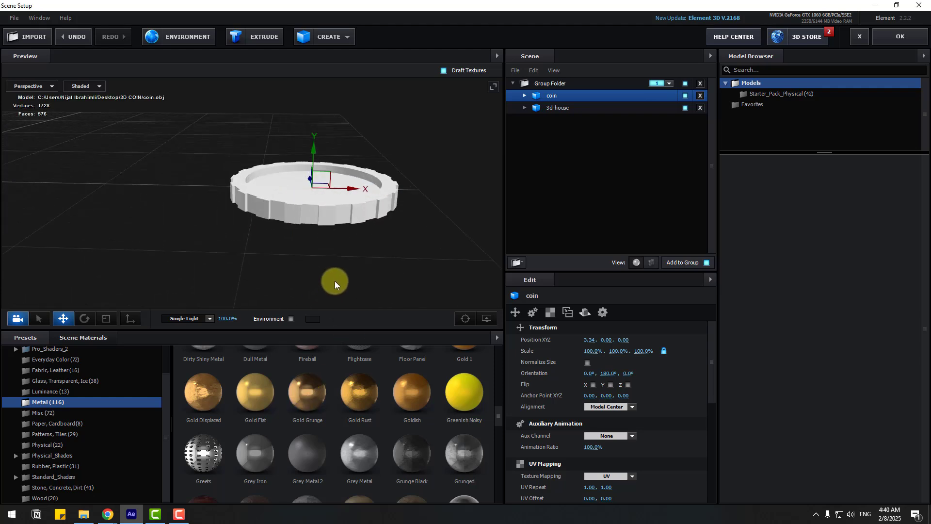
drag(302, 399, 317, 235)
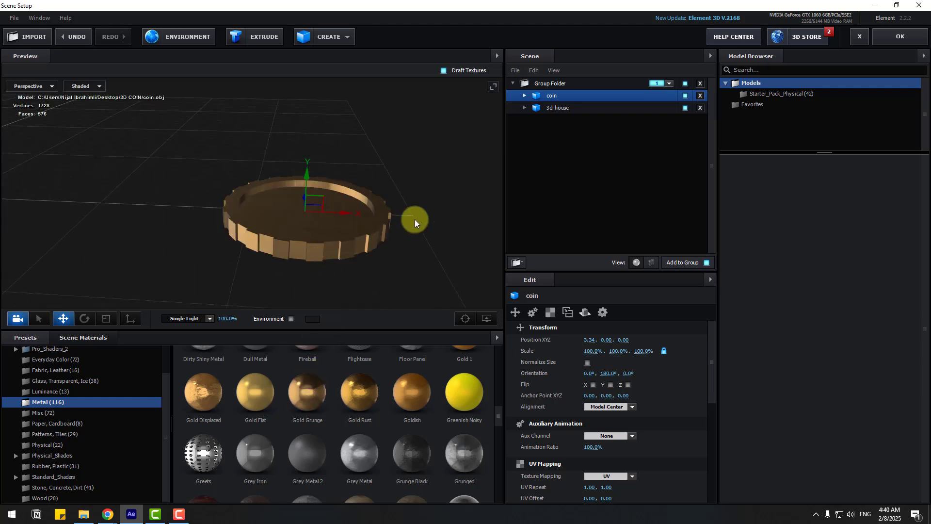
Load the BackLight_2K_22 environment preset from the BackLight_2K set for the scene
scroll(348, 252, down, 8)
drag(93, 209, 201, 224)
scroll(209, 221, down, 1)
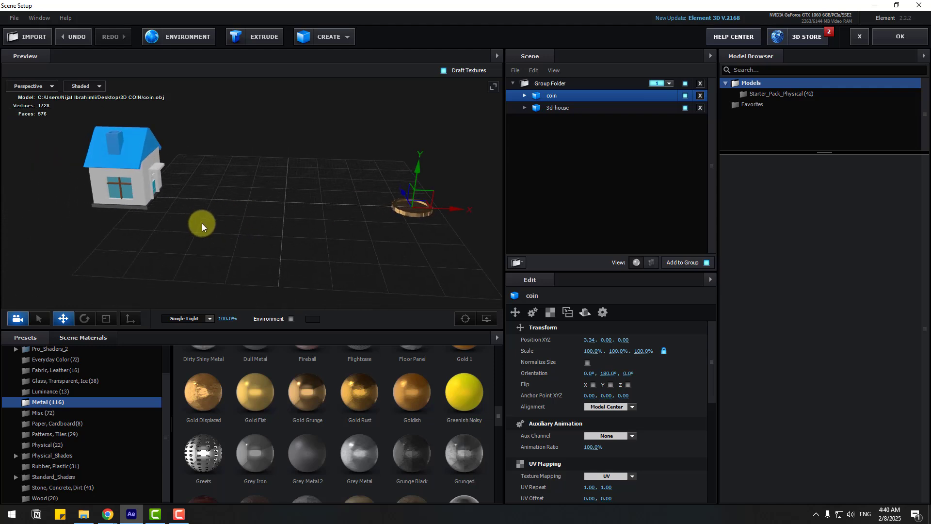
scroll(202, 223, up, 2)
scroll(39, 407, up, 3)
click(51, 364)
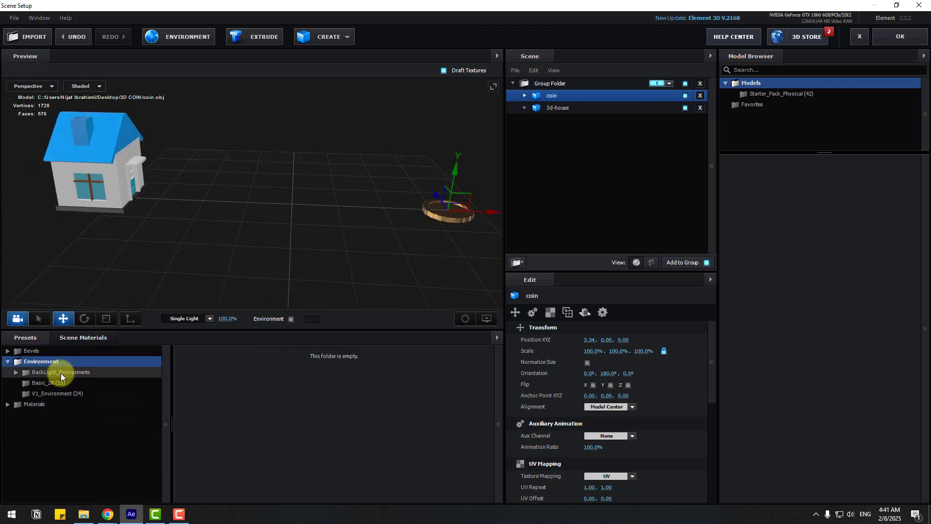
click(57, 374)
click(85, 383)
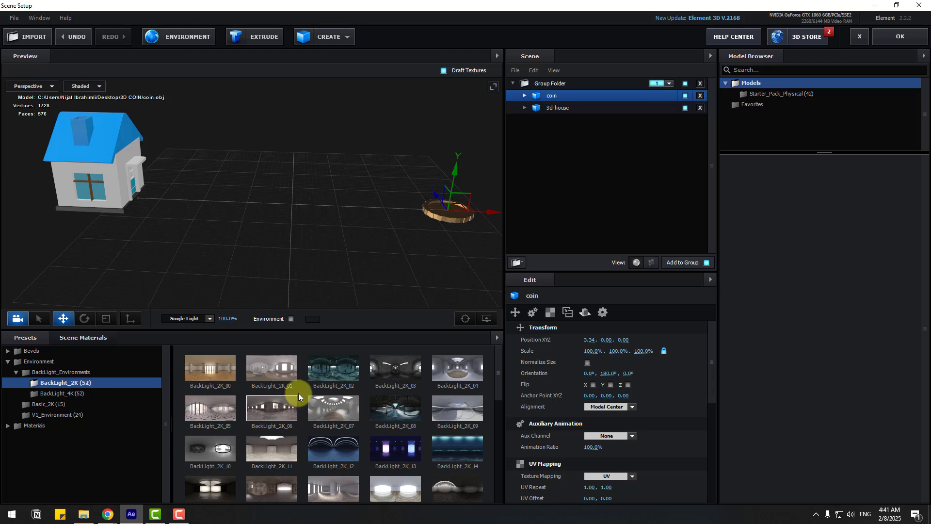
scroll(298, 394, down, 3)
click(333, 427)
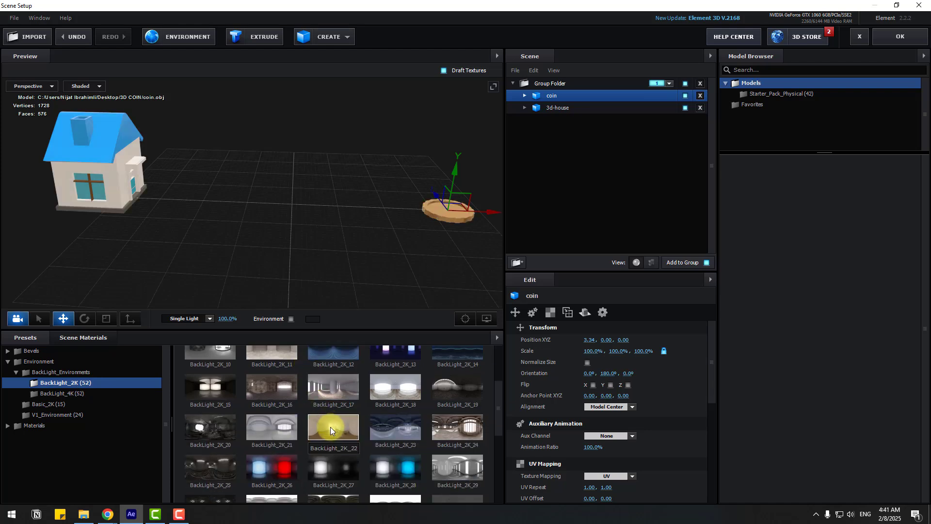
Duplicate the coin and stack the copy on top with a slight offset, at about X 3.39 and Y 0.10
drag(380, 183, 145, 218)
scroll(355, 178, up, 2)
scroll(376, 227, up, 5)
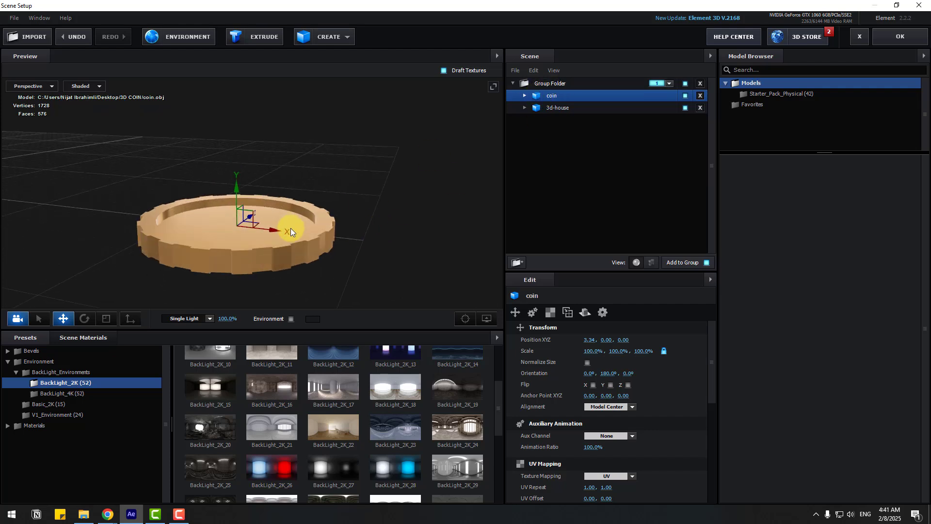
scroll(290, 228, up, 4)
drag(297, 233, 343, 220)
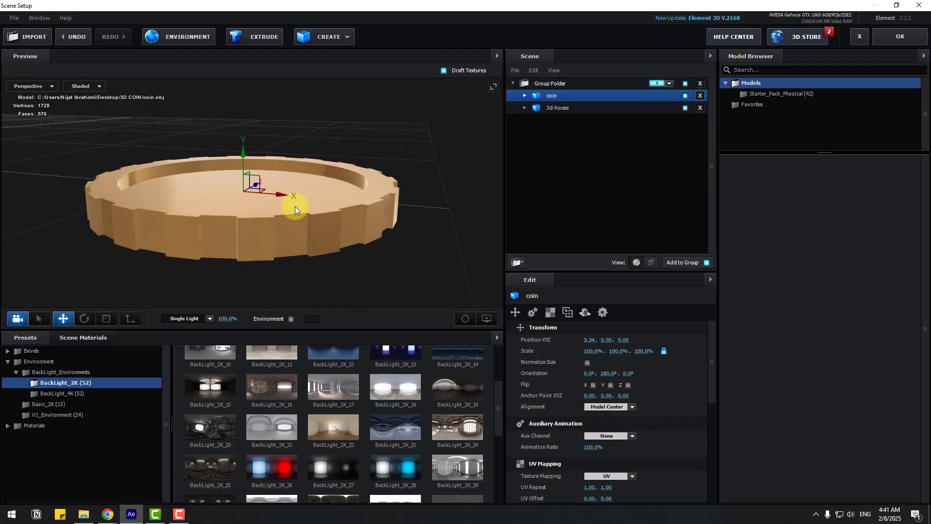
key(ctrl+d)
drag(244, 152, 247, 125)
drag(279, 166, 289, 168)
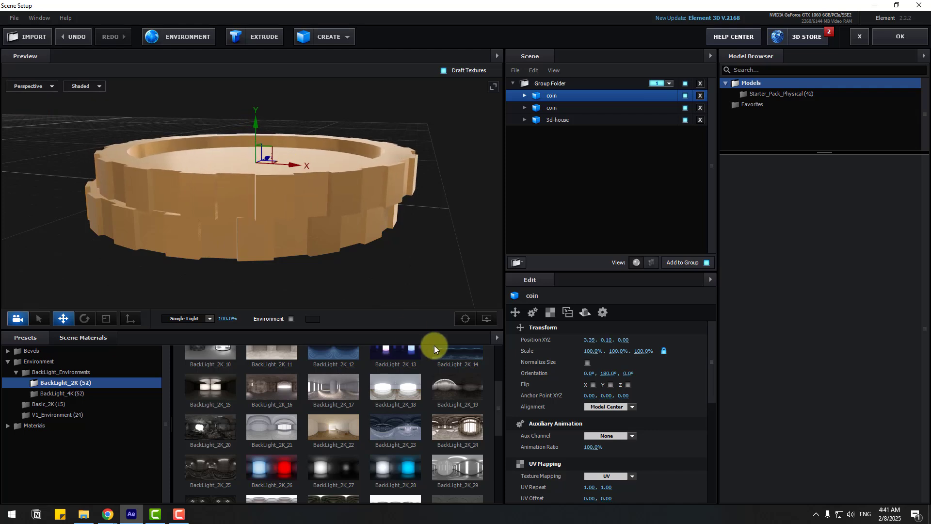
Enable the ambient occlusion display in the preview's view options
click(487, 320)
click(411, 275)
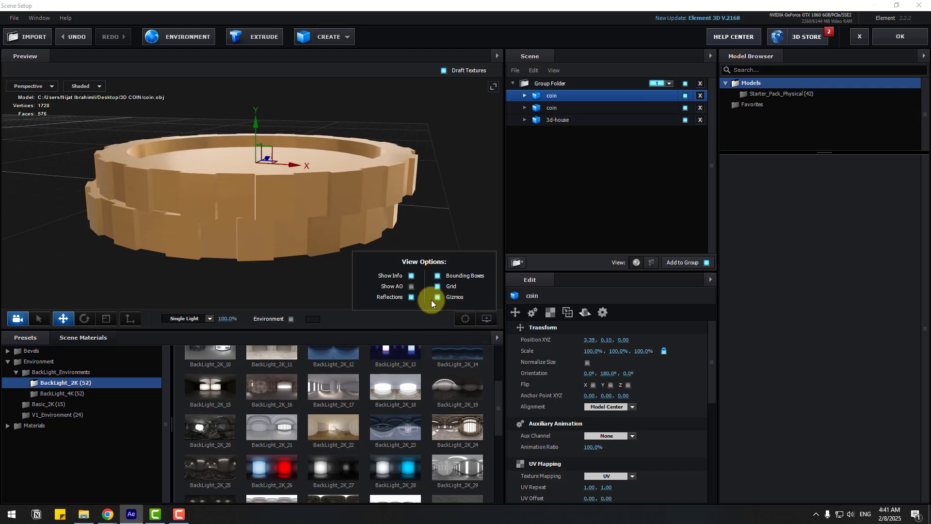
click(412, 286)
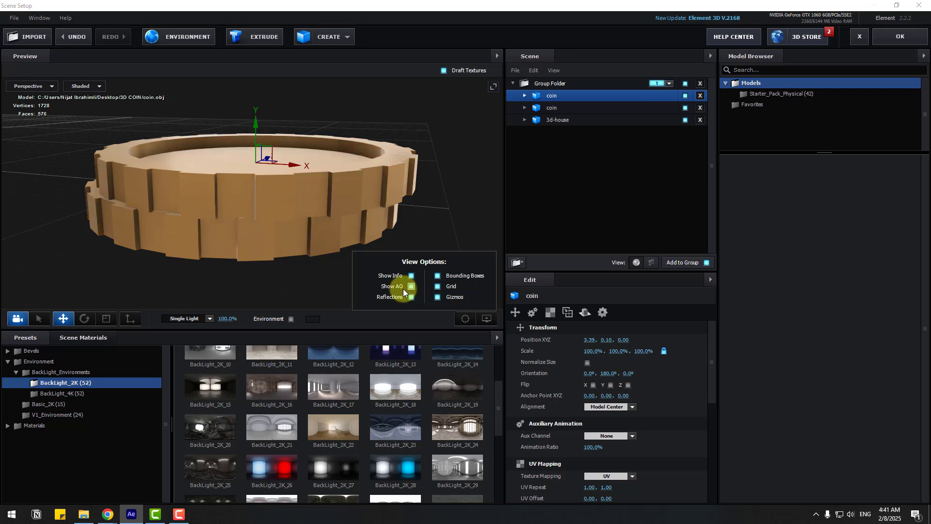
click(243, 276)
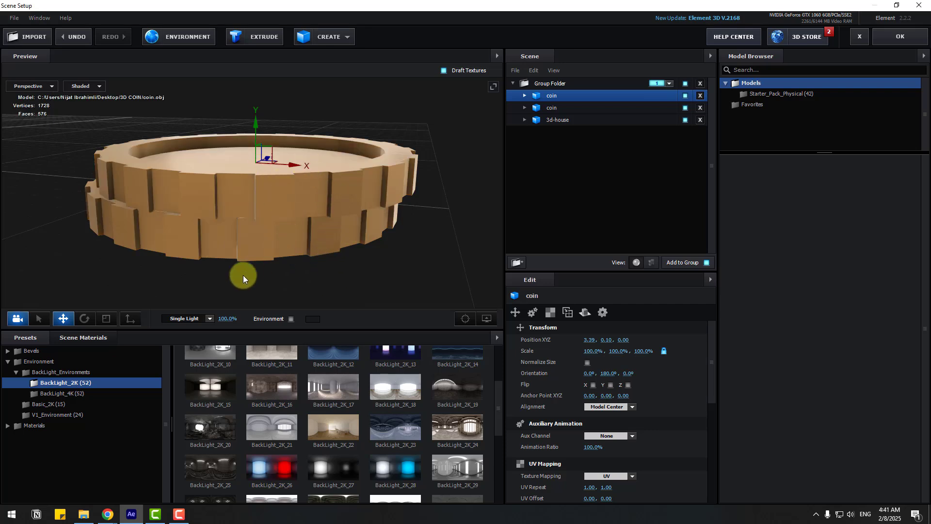
Duplicate the top coin, raise the copy to about Y 0.21 and offset it along the X axis
scroll(197, 239, down, 3)
drag(197, 239, 289, 209)
key(ctrl+d)
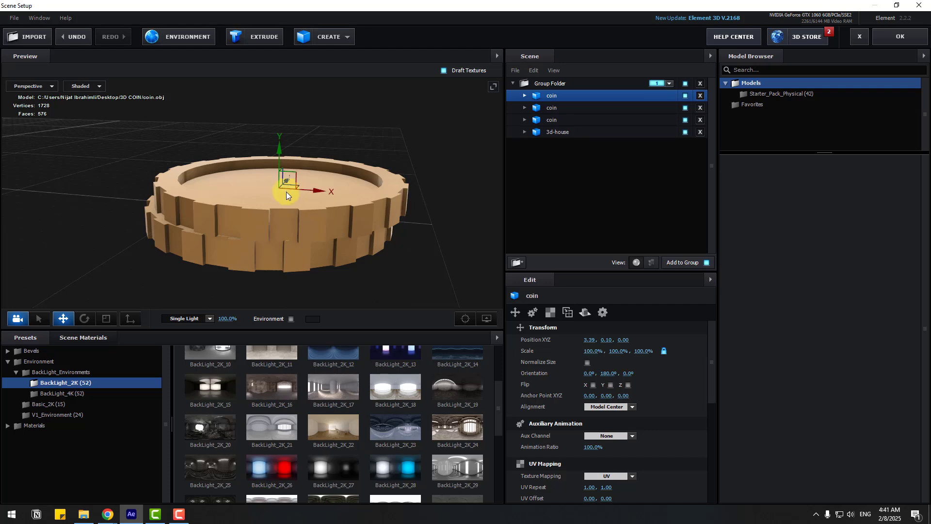
drag(279, 163, 286, 140)
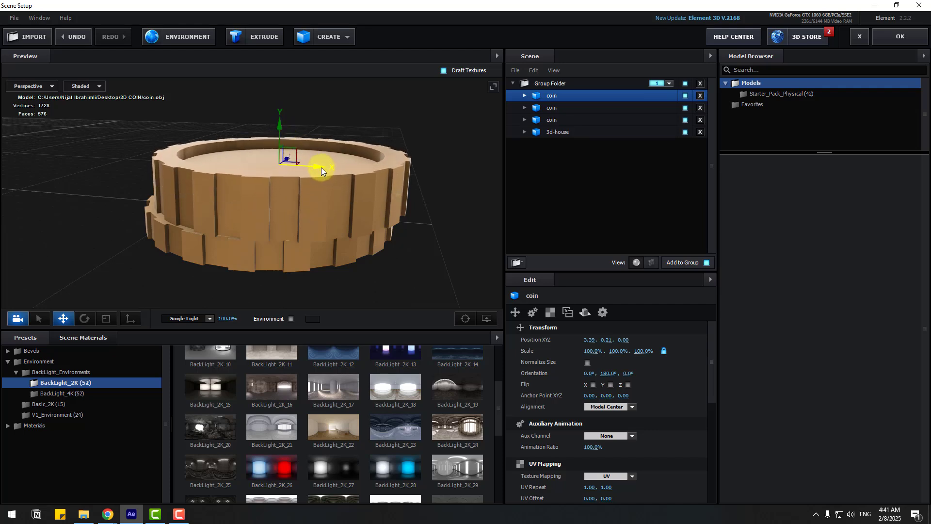
drag(321, 167, 347, 158)
Stack a fourth coin copy at about X 3.38 and Y 0.31, and a fifth copy above it
key(ctrl+d)
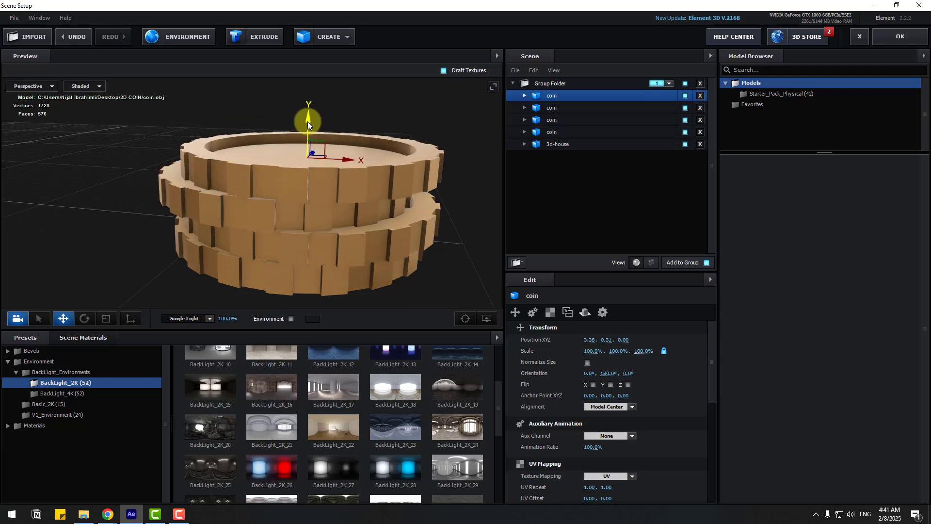
scroll(291, 195, down, 2)
key(ctrl+d)
drag(257, 155, 256, 129)
scroll(187, 220, down, 5)
drag(298, 168, 271, 117)
Extend the stack to nine slightly offset coins, placing the topmost copy at about X 3.35, Y 0.83, Z -0.06
scroll(187, 219, up, 5)
key(ctrl+d)
key(ctrl+d)
drag(276, 194, 269, 228)
key(ctrl+d)
drag(296, 140, 308, 119)
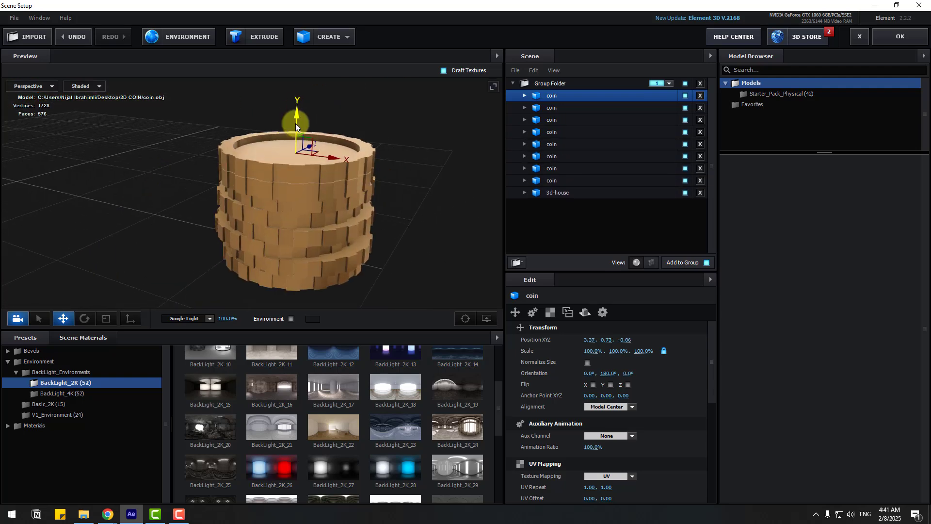
key(ctrl+d)
scroll(209, 202, down, 5)
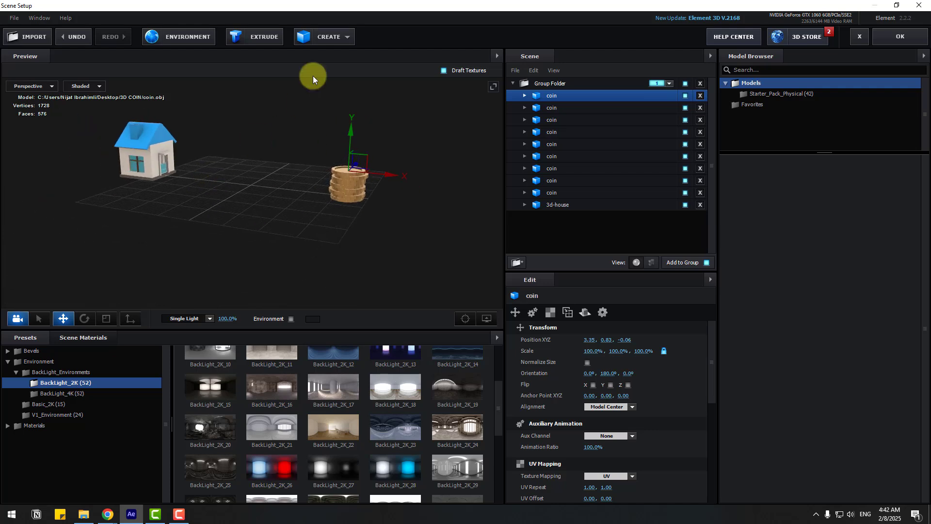
Create a box and scale it into a long thin plank, about 916.9% along X and 19.1% along Y
click(325, 37)
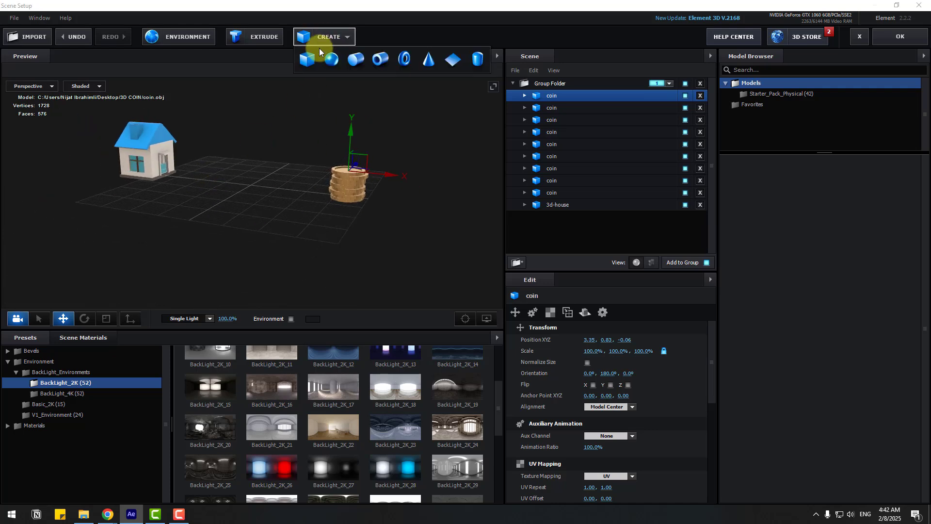
click(303, 57)
scroll(260, 197, up, 5)
drag(260, 197, 126, 307)
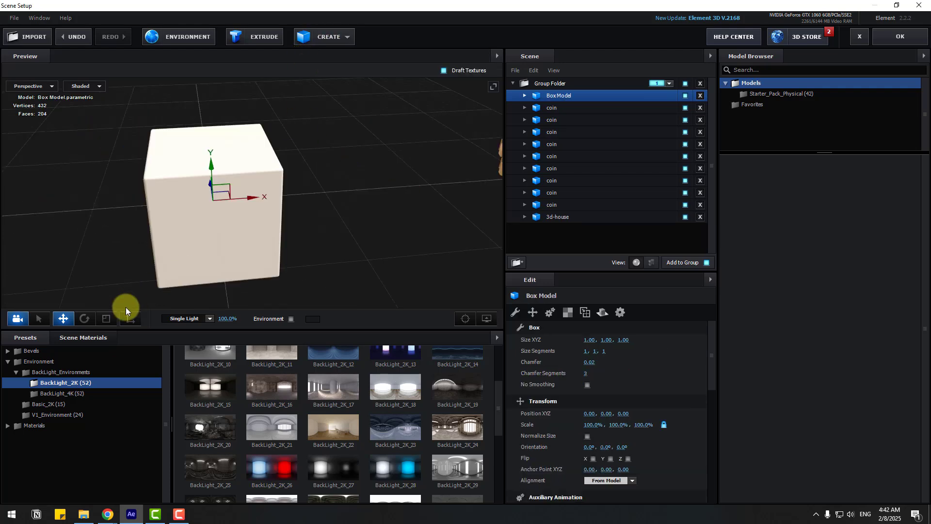
click(114, 315)
drag(146, 272, 281, 186)
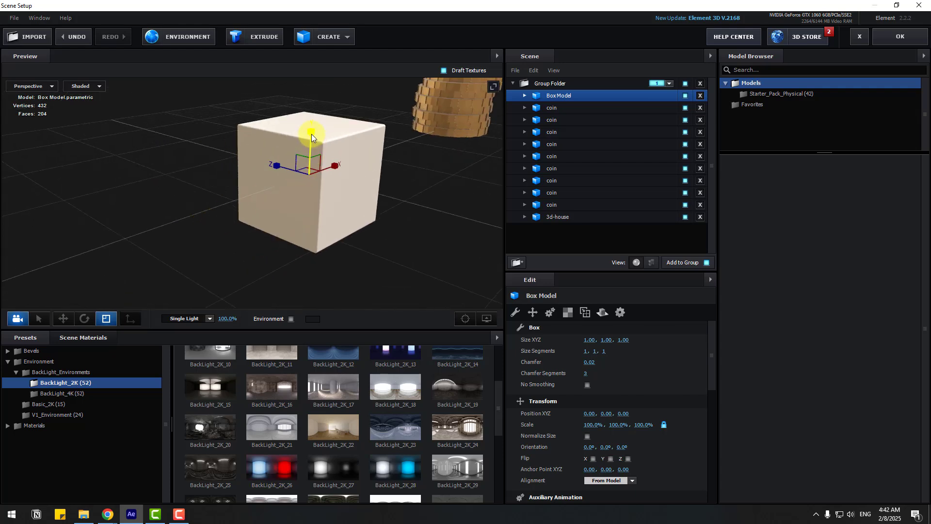
drag(312, 134, 303, 175)
scroll(272, 215, down, 5)
drag(243, 226, 248, 260)
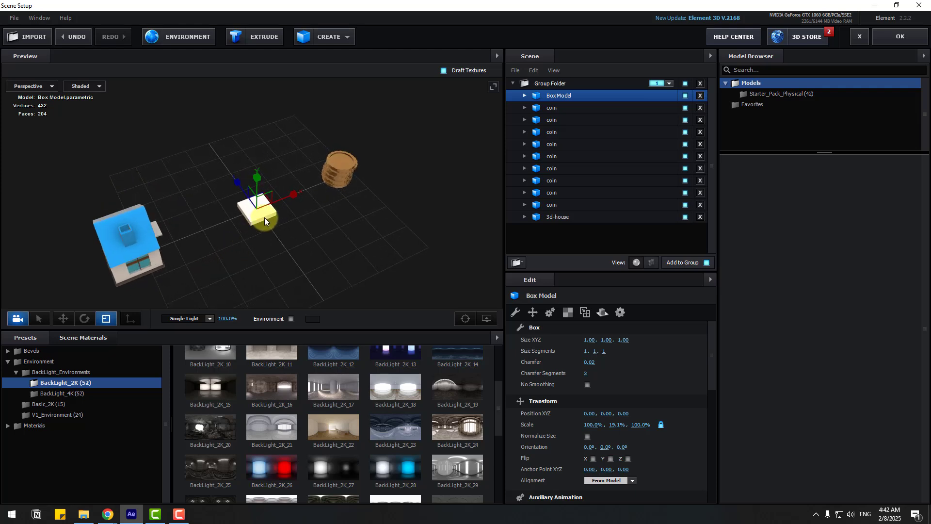
drag(290, 195, 375, 140)
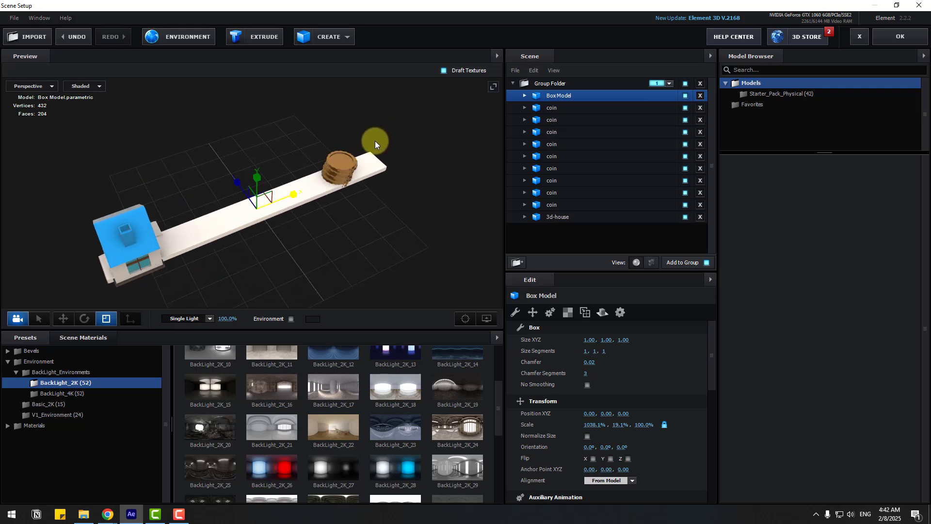
Move the plank to about X -0.57, and slide the house along the X axis in from the plank's end
click(63, 319)
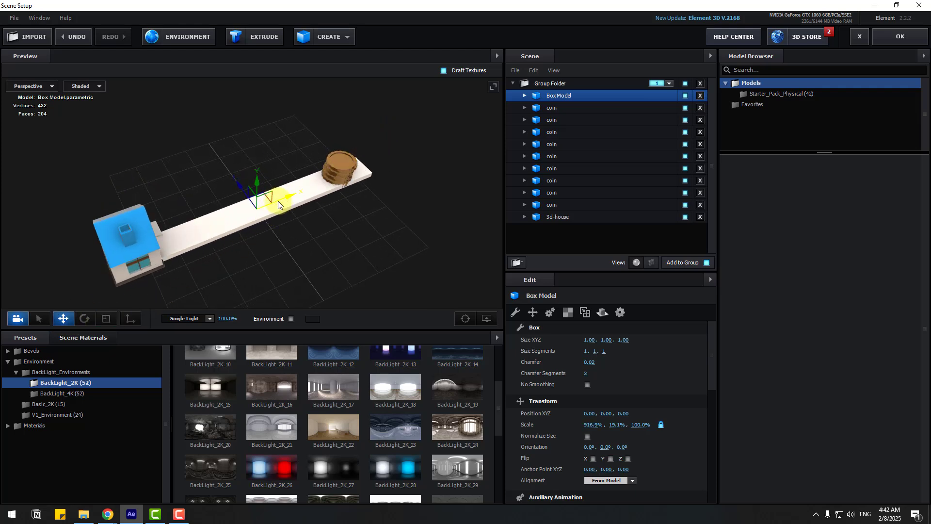
drag(278, 201, 189, 238)
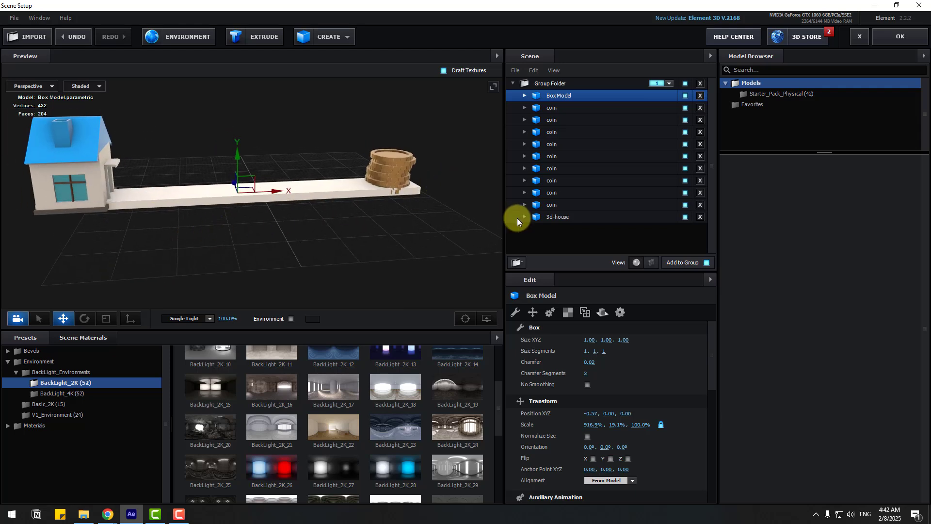
click(555, 217)
drag(108, 157, 185, 161)
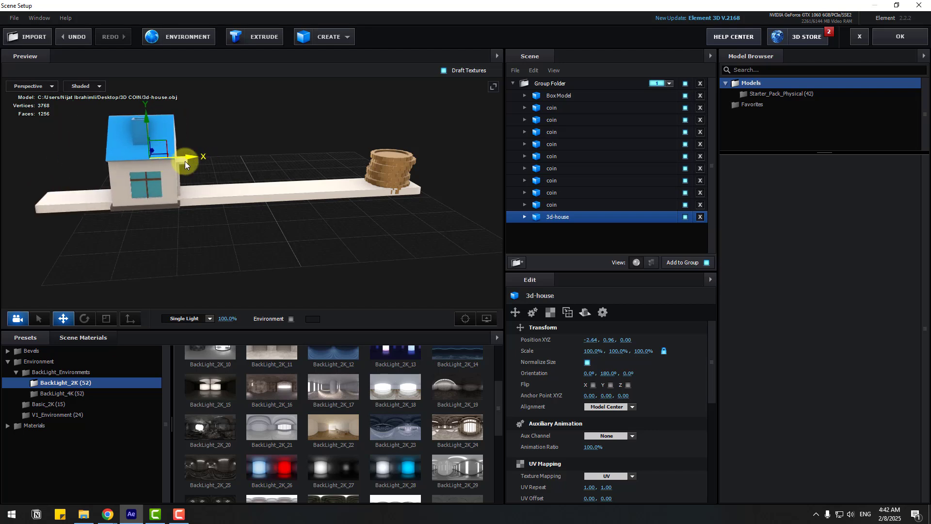
Shorten the plank to about 835.8% along X and move it to about X 0.34 under the house and coins
click(557, 97)
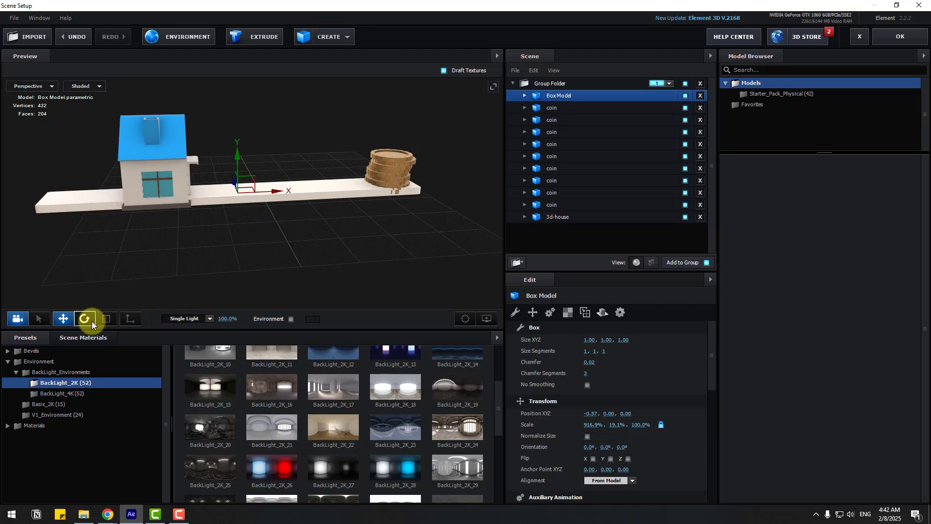
click(106, 318)
drag(272, 198, 322, 227)
click(64, 319)
click(106, 319)
click(64, 319)
Lower the plank to about Y -0.15 so the house and coin stack rest on its surface
scroll(321, 244, up, 5)
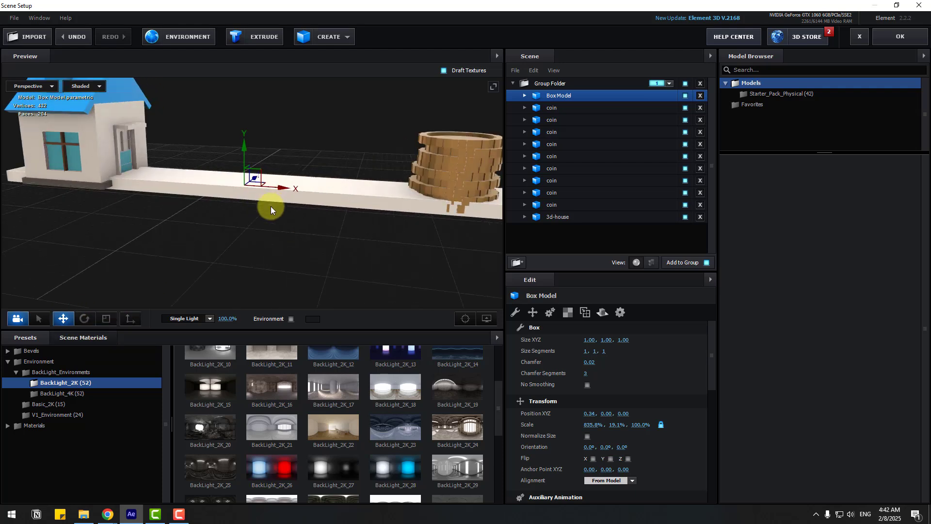
drag(271, 209, 278, 137)
drag(270, 170, 225, 226)
scroll(225, 226, down, 4)
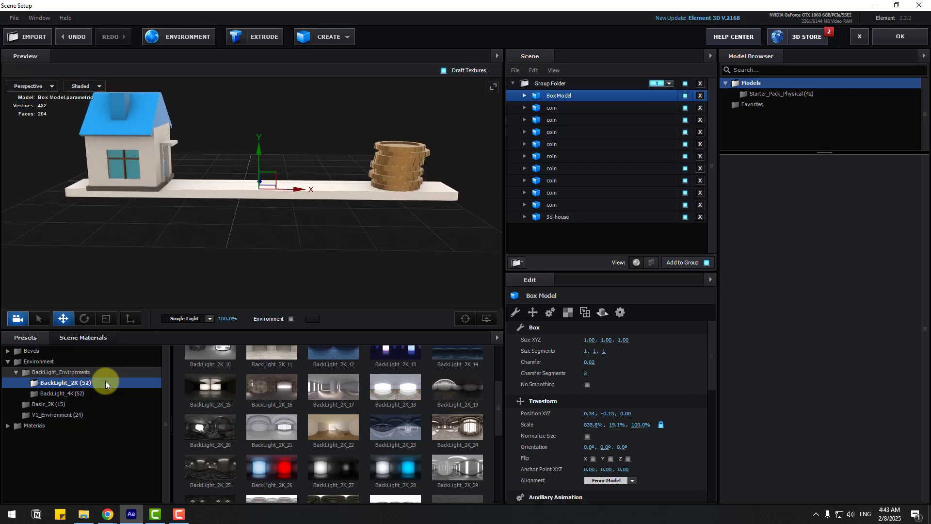
Apply a dark brown preset from the Wood materials to the plank
click(49, 425)
scroll(74, 422, down, 1)
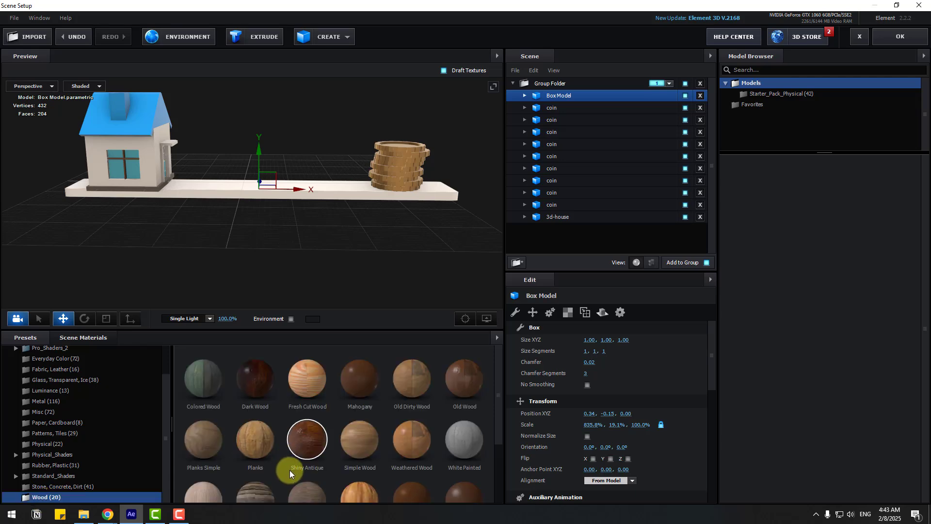
drag(304, 445, 305, 196)
scroll(262, 226, up, 3)
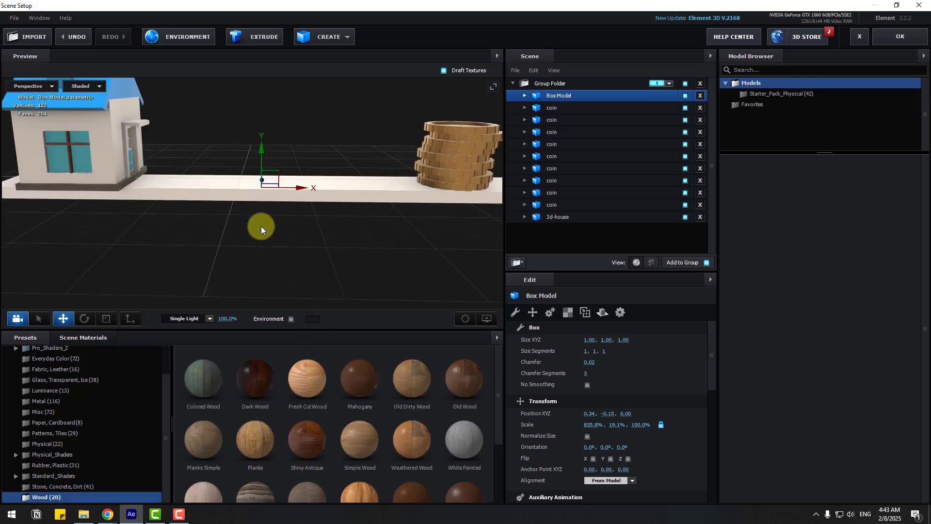
drag(260, 227, 350, 386)
drag(347, 350, 285, 325)
Turn on the environment background in the preview, check the scene, and accept the scene setup to return to the composition
click(292, 320)
drag(242, 209, 378, 166)
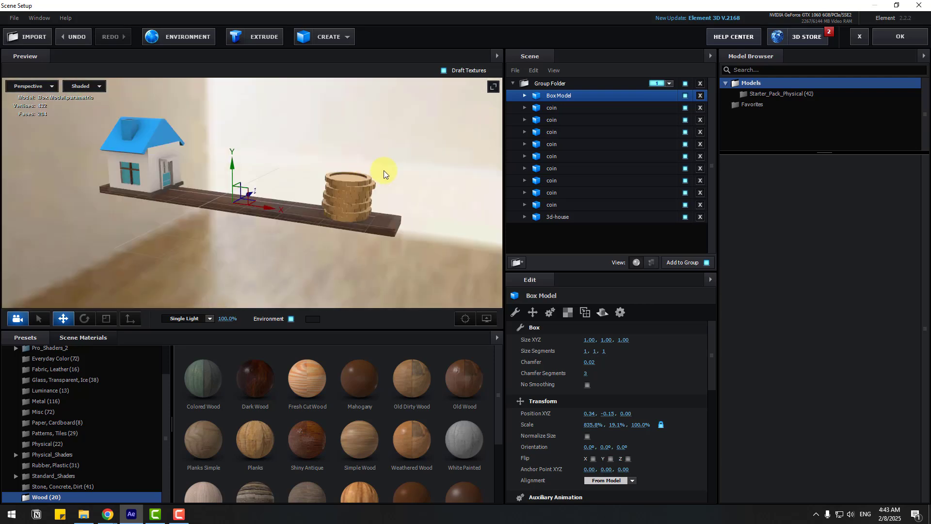
click(900, 39)
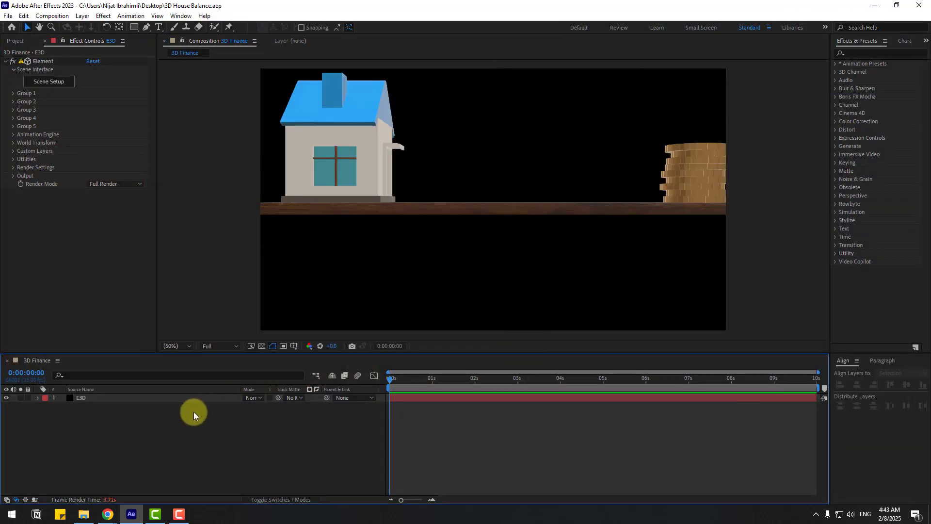
Create a black solid layer at 1920 x 1080 px and reduce its opacity to 27%
right_click(135, 422)
mouse_move(212, 305)
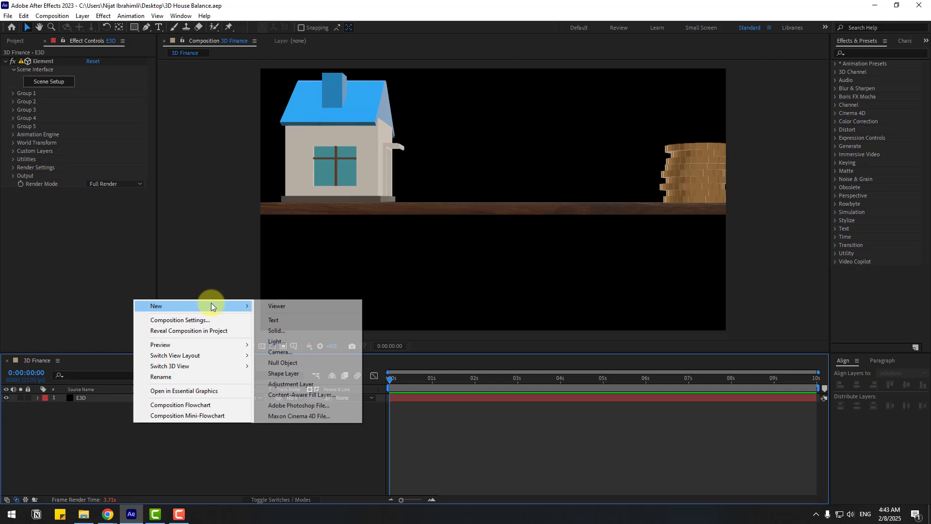
click(272, 330)
click(558, 431)
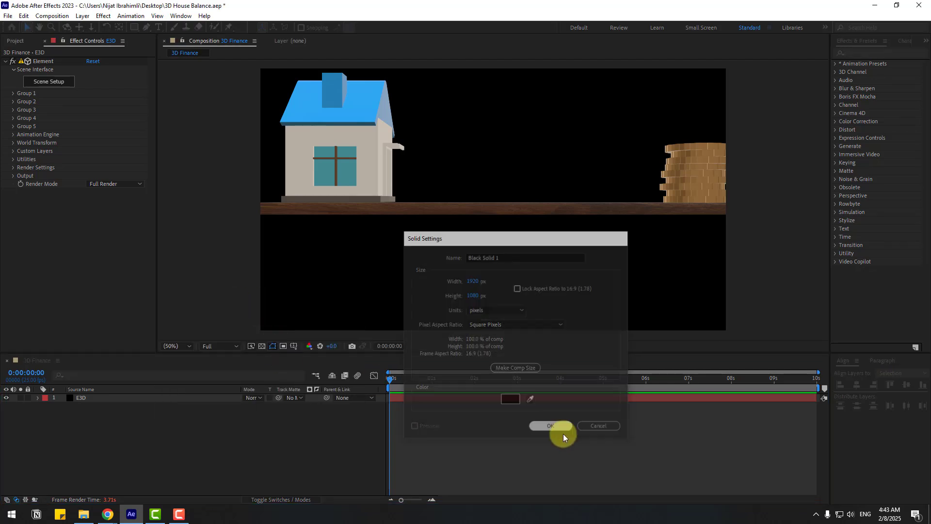
key(t)
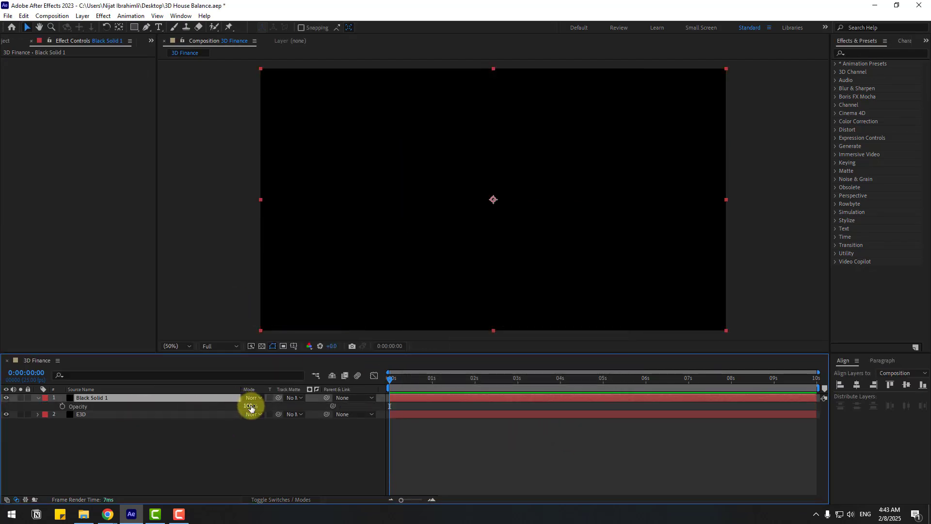
drag(251, 408, 157, 425)
Draw a closed triangular mask on the solid with the Pen tool, its apex touching the underside of the plank
click(142, 55)
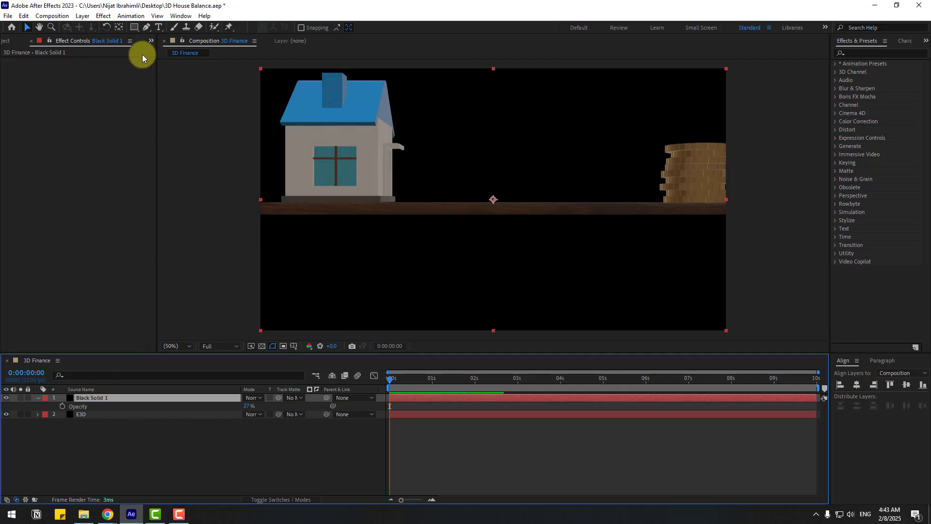
click(147, 27)
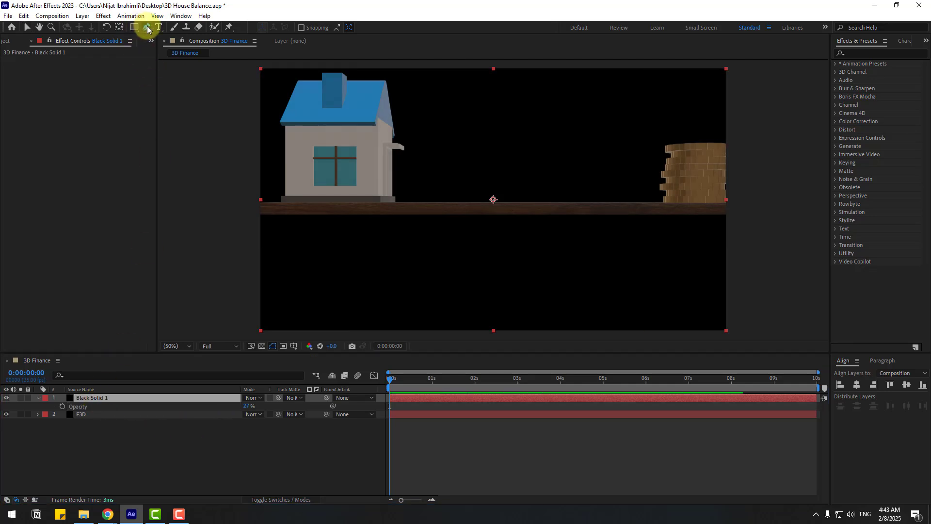
click(458, 216)
click(409, 283)
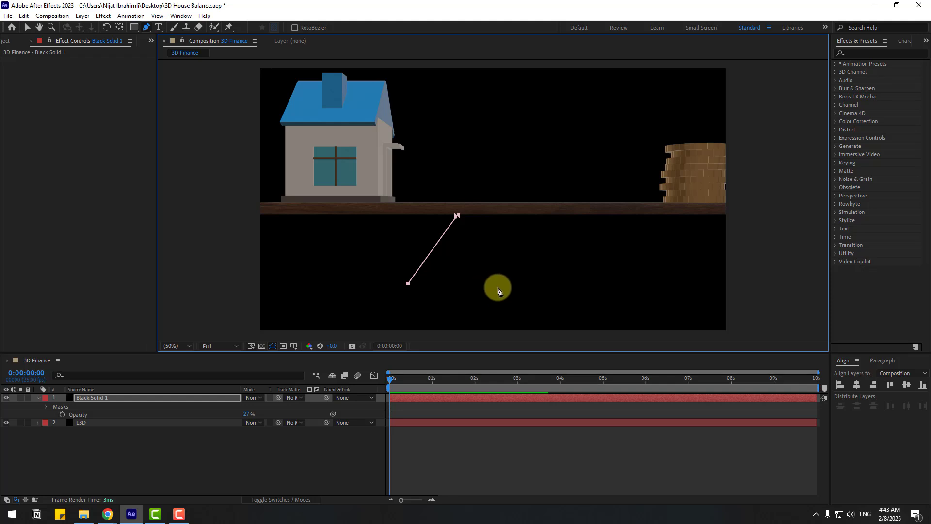
click(499, 289)
click(459, 217)
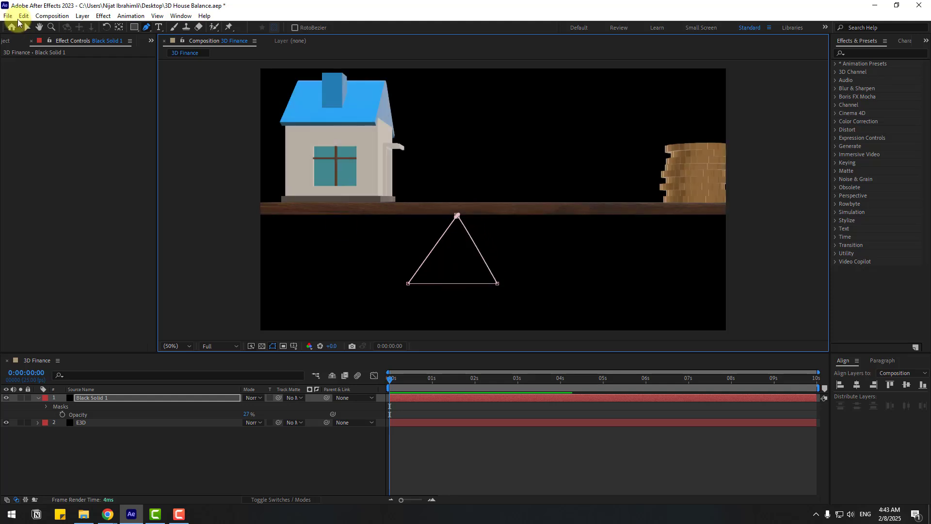
Restore the masked solid's opacity to 100% and hide the layer
click(24, 30)
key(u)
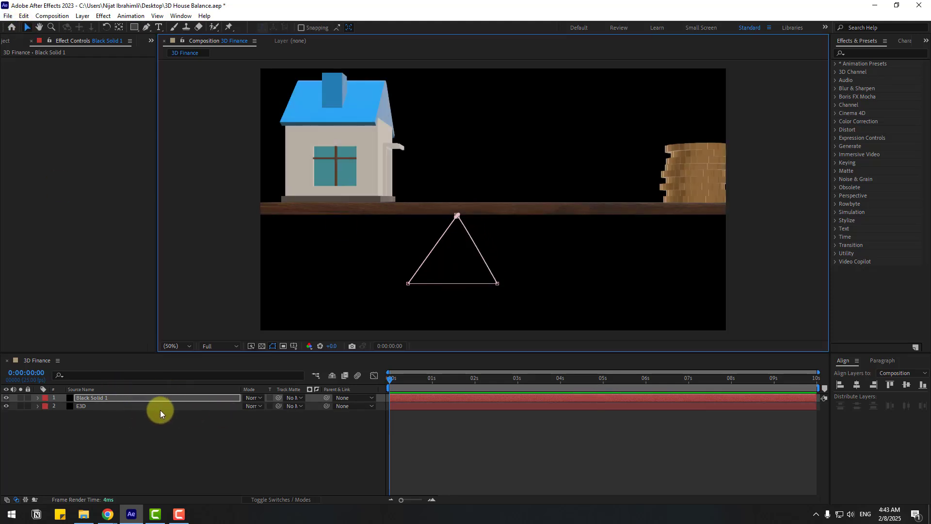
click(258, 403)
key(t)
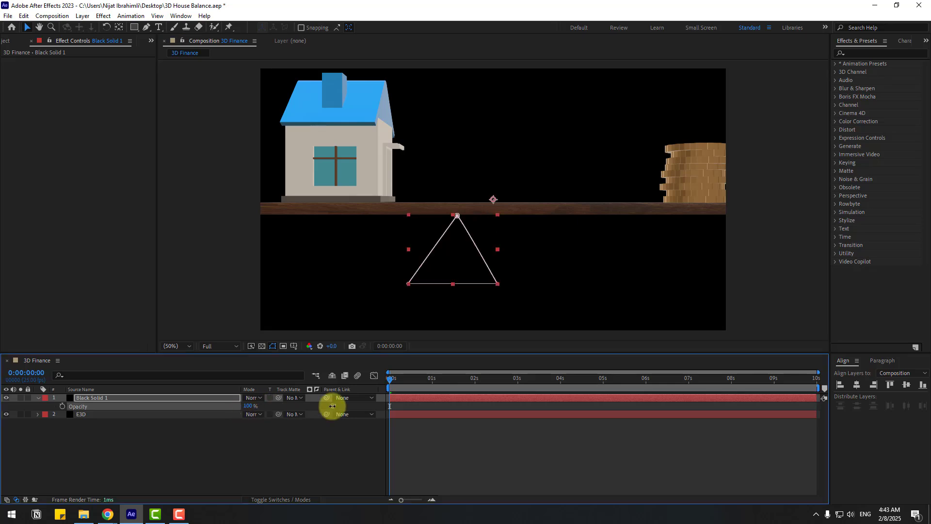
click(38, 398)
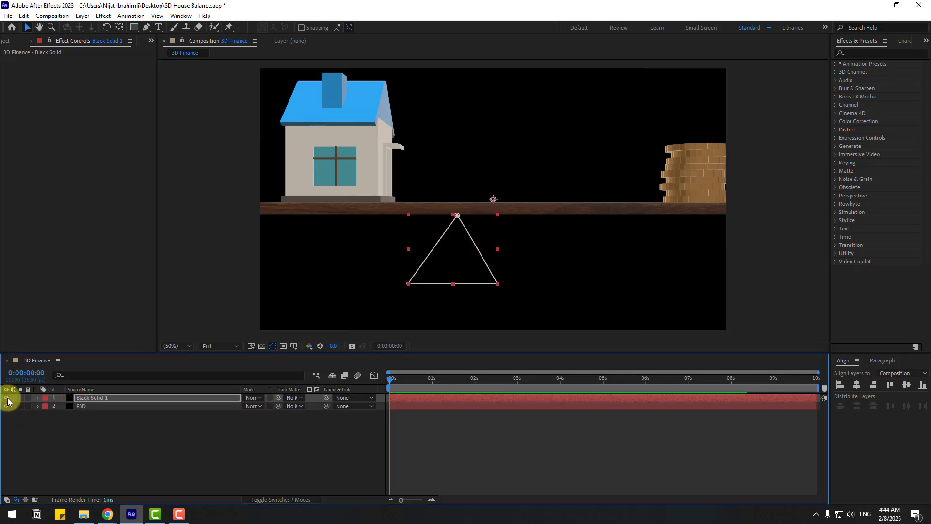
click(69, 439)
Rename the masked black solid as 3d-element
click(100, 398)
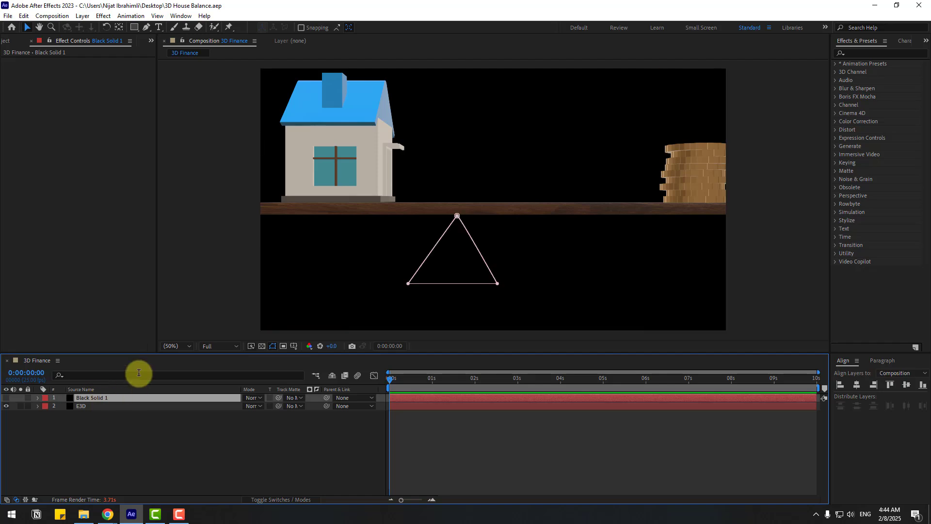
key(Return)
text(3d-element)
key(Return)
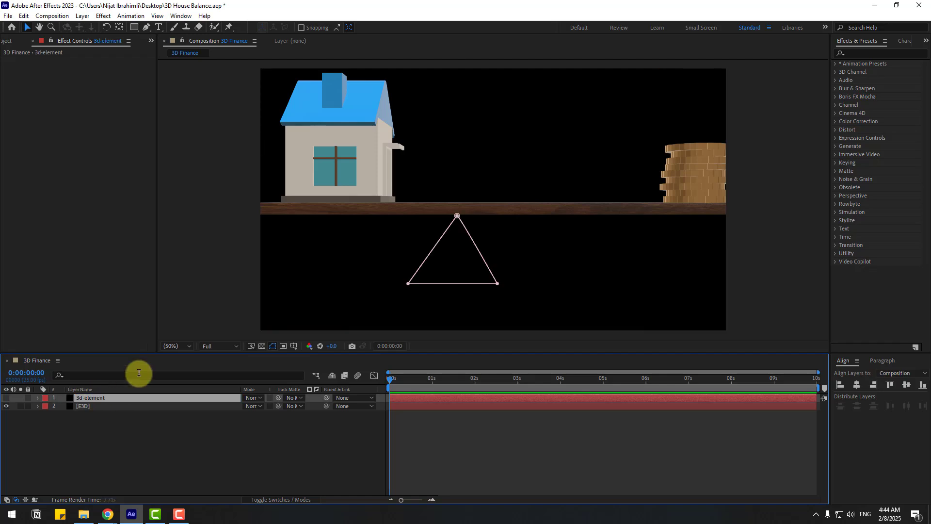
Assign the 3d-element layer to Path Layer 1 of the Element effect's custom text and masks on the E3D layer
click(80, 405)
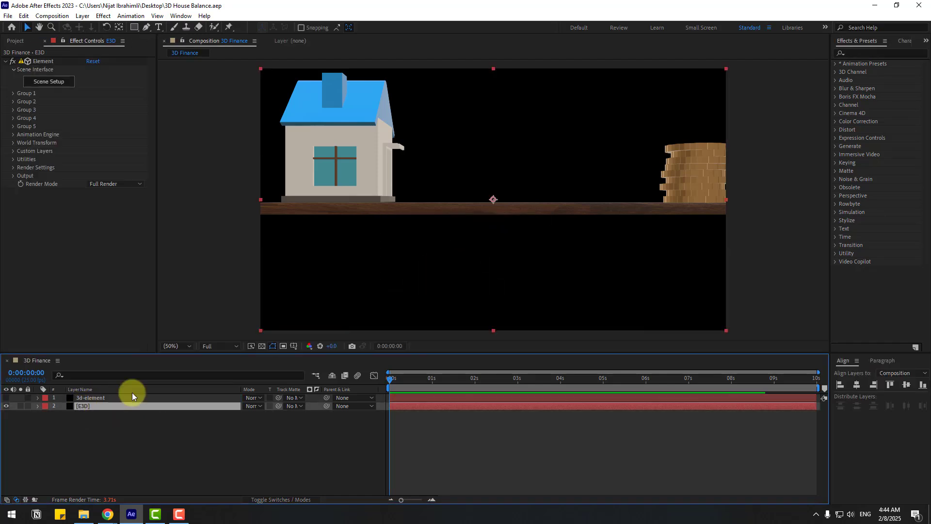
click(12, 151)
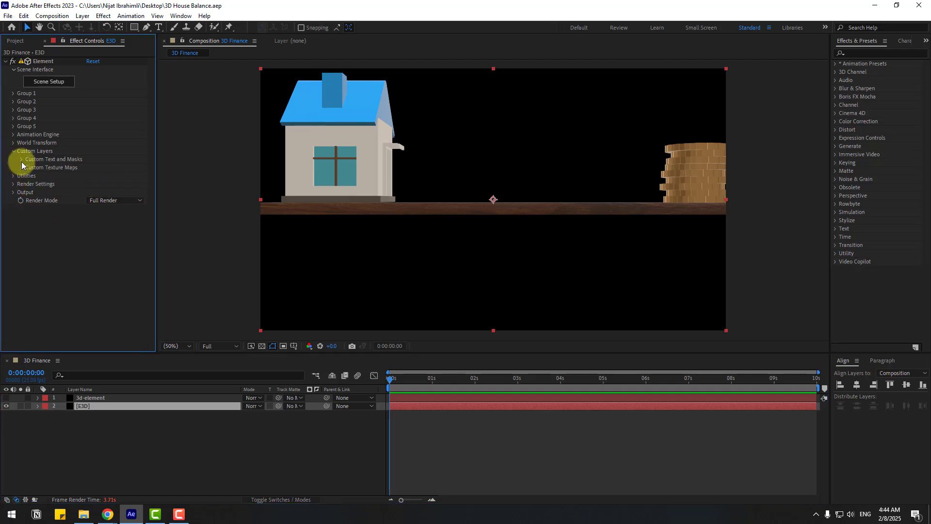
click(21, 159)
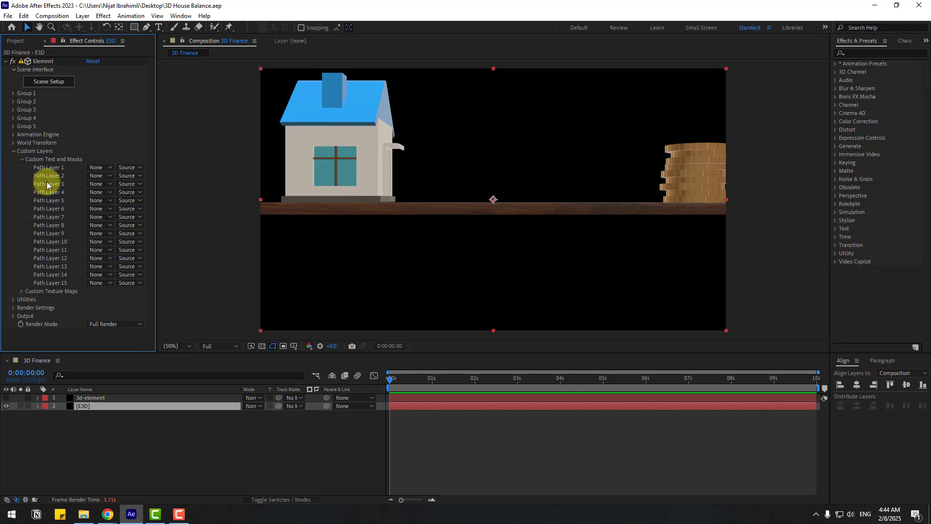
click(95, 168)
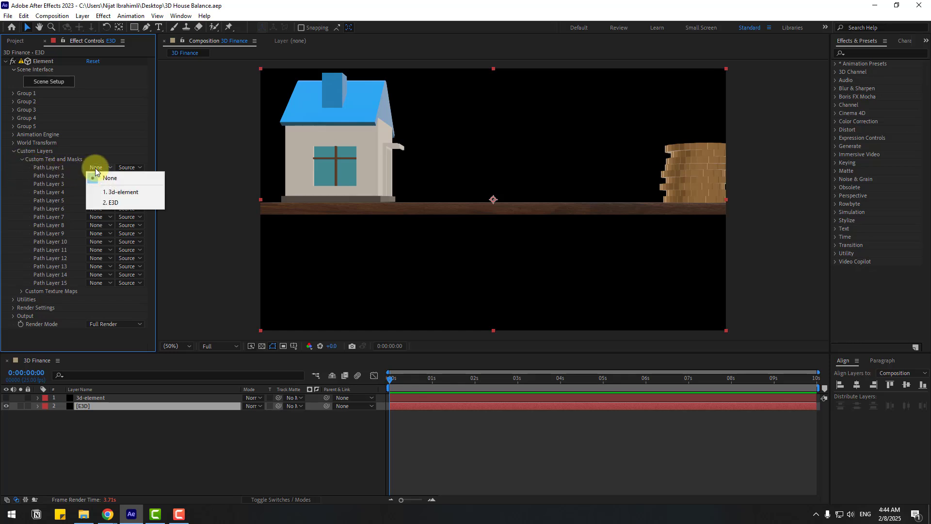
click(115, 194)
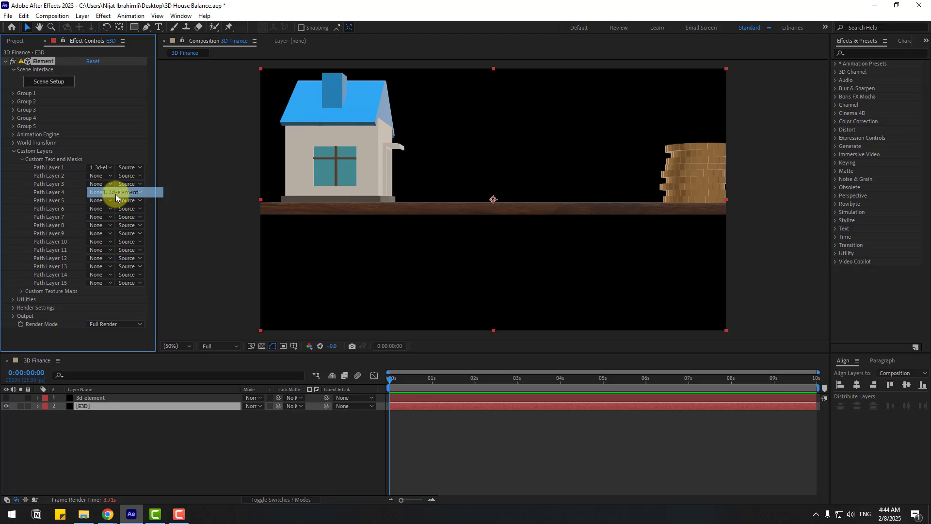
Open the scene setup and extrude the custom path into a 3D triangle beneath the plank
click(49, 82)
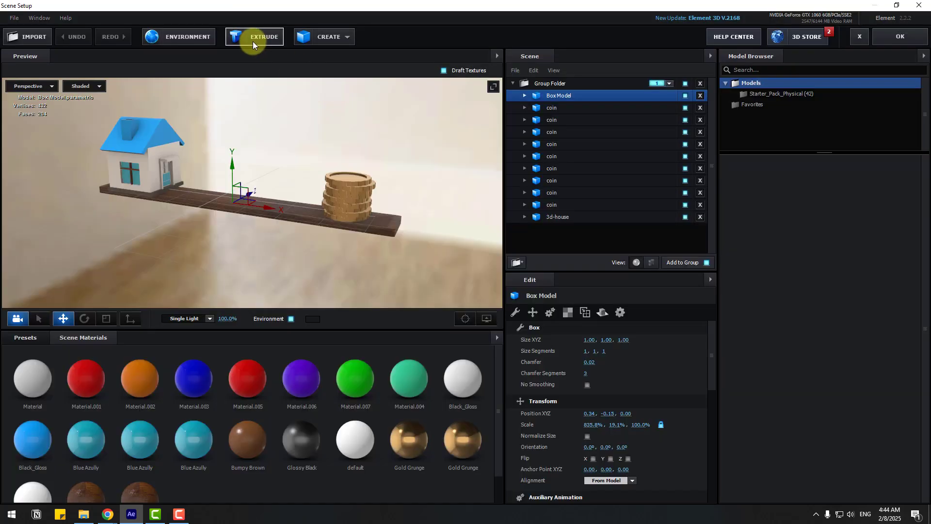
click(252, 38)
drag(302, 229, 168, 233)
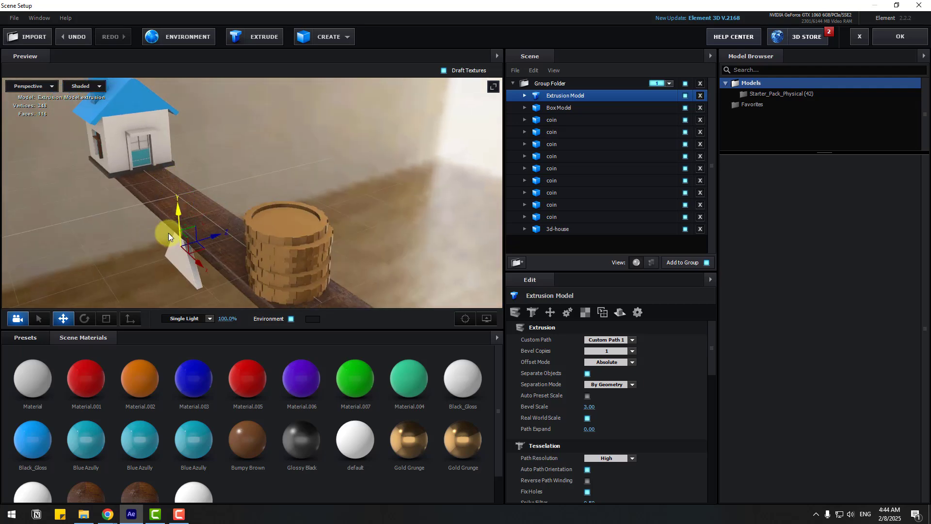
scroll(126, 269, up, 3)
drag(126, 268, 359, 246)
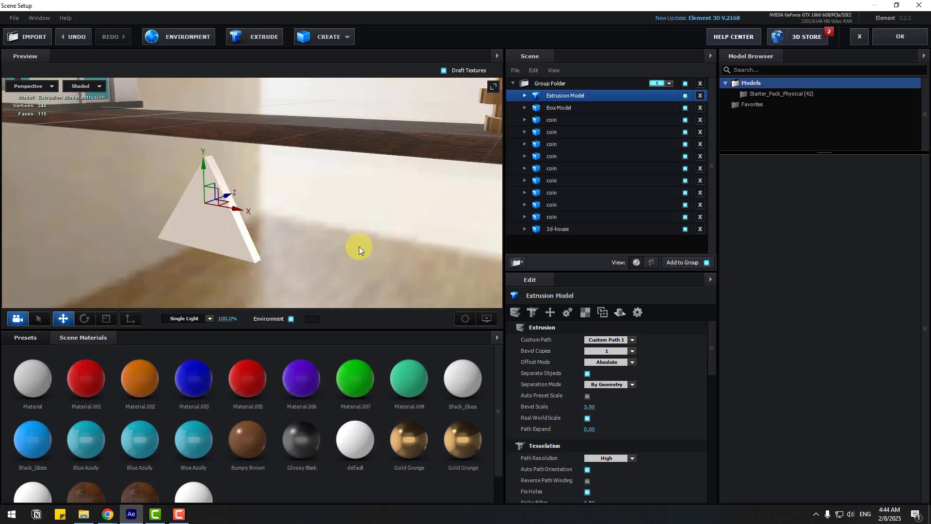
Thicken the extruded triangle to a Bevel Scale of 22.00 and position it as a support under the plank
drag(589, 407, 732, 378)
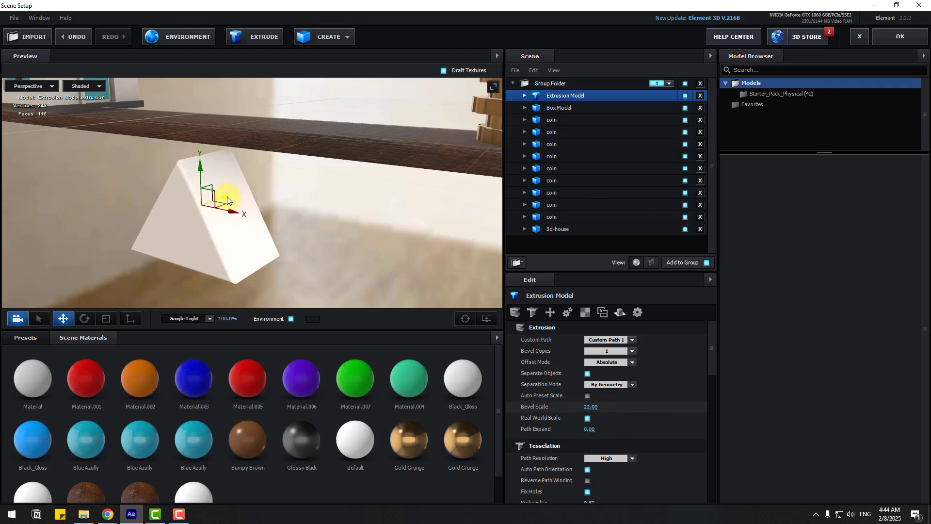
drag(227, 197, 242, 148)
drag(177, 178, 267, 165)
scroll(193, 196, down, 3)
scroll(268, 167, up, 3)
scroll(267, 195, down, 3)
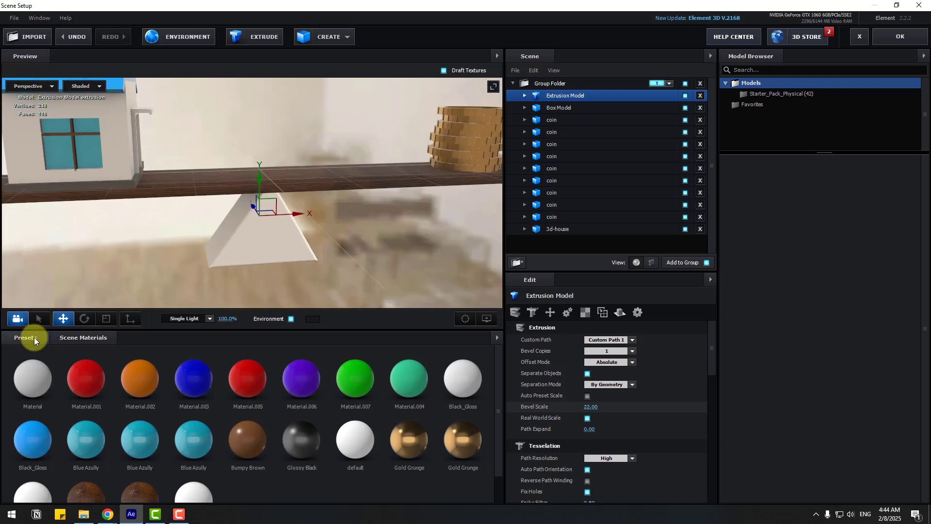
Apply a textured grey preset from the Metal materials to the triangular support
click(31, 338)
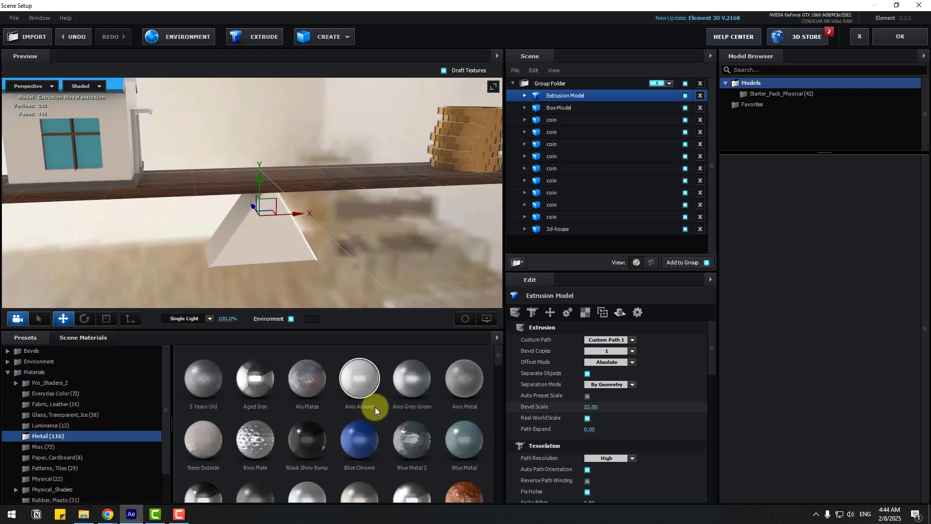
scroll(364, 426, down, 1)
scroll(365, 425, down, 1)
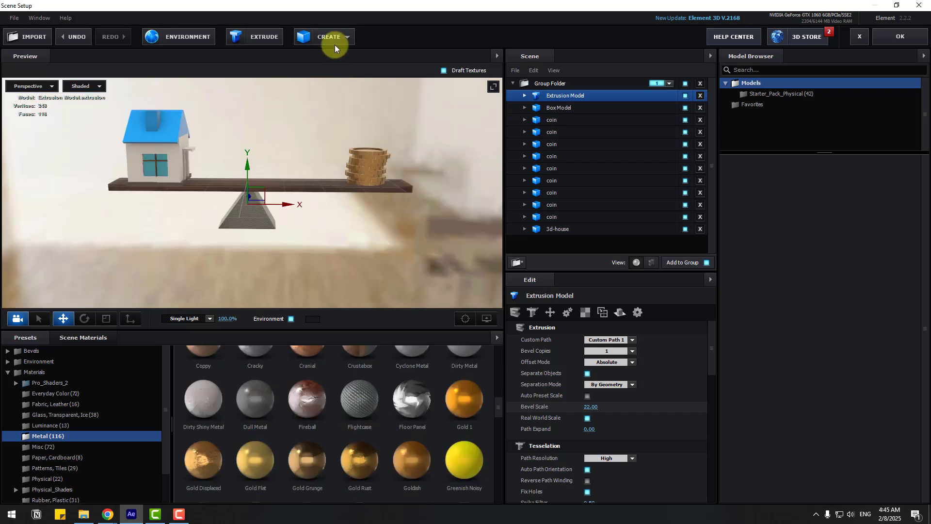
Create a plane model, enlarge it and lower it to Y -1.29 as ground beneath the support
click(335, 38)
click(450, 60)
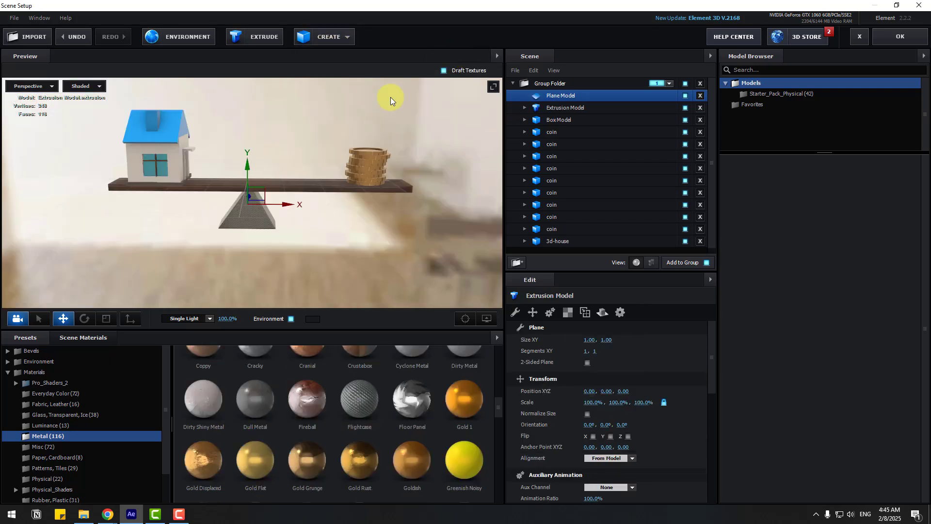
drag(173, 230, 247, 147)
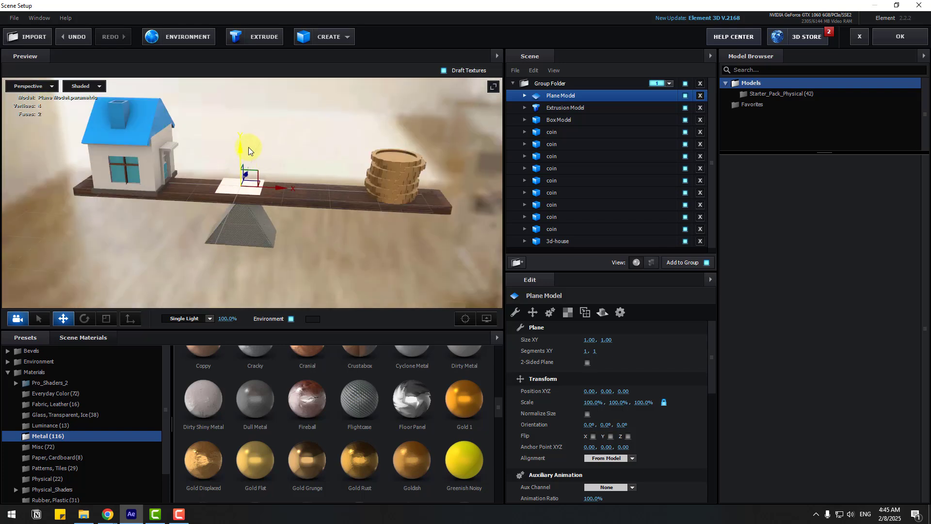
mouse_move(231, 207)
mouse_down()
mouse_move(256, 209)
mouse_move(228, 184)
mouse_move(250, 210)
mouse_up()
click(107, 319)
scroll(236, 222, down, 5)
click(63, 318)
drag(178, 246, 209, 272)
Enlarge the ground plane to about 7031.5% and move it to about Z 16.86
click(107, 319)
drag(246, 196, 274, 150)
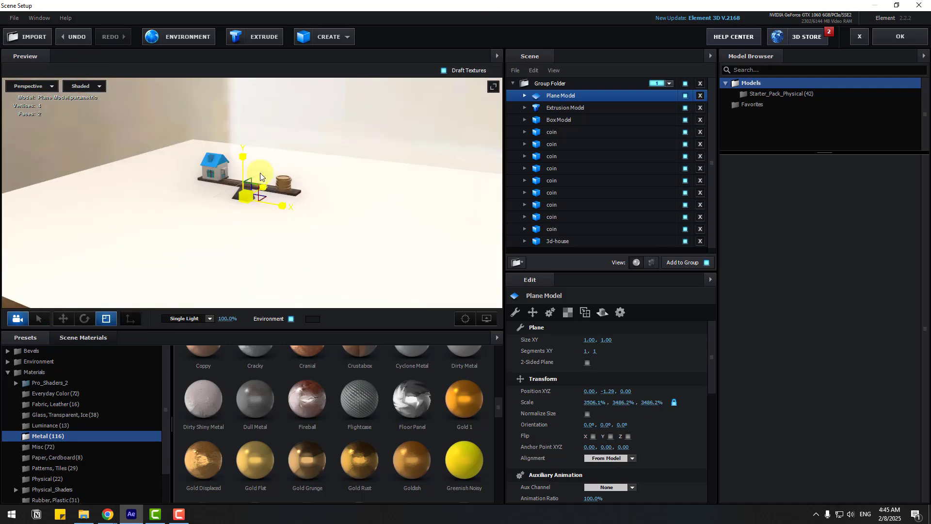
scroll(262, 184, down, 5)
drag(262, 184, 292, 218)
click(63, 319)
drag(278, 183, 311, 150)
scroll(281, 176, up, 10)
scroll(84, 392, down, 4)
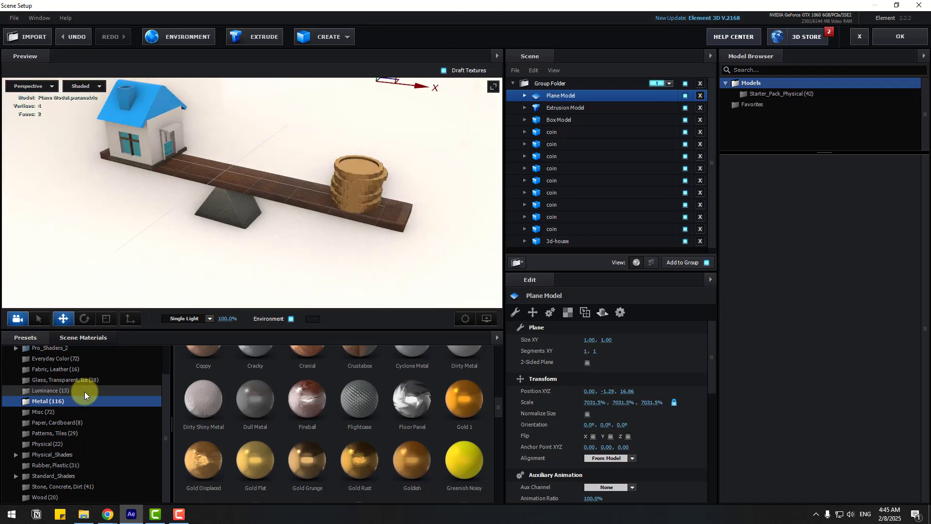
Apply the asphalt_3a2 preset from the Ground_Stone shaders to the ground plane and turn off Draft Textures
click(50, 428)
scroll(304, 445, down, 1)
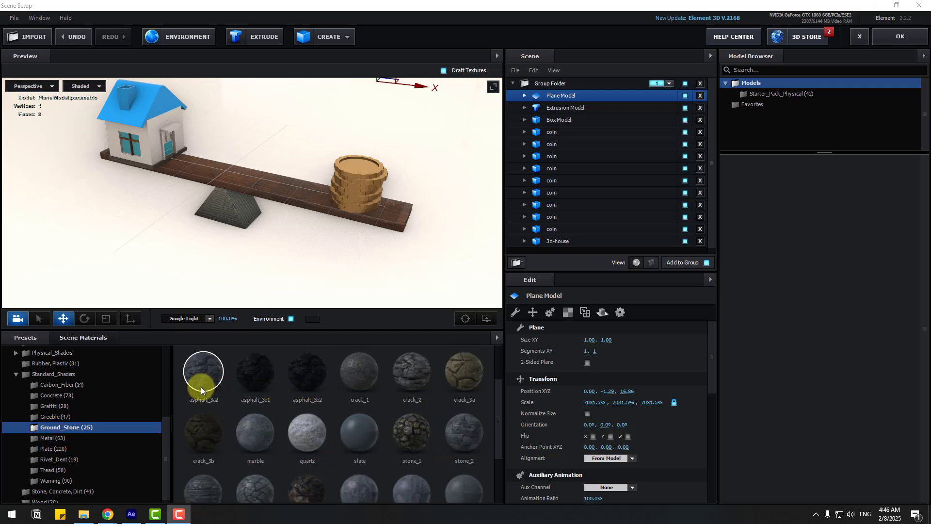
drag(201, 387, 135, 244)
click(455, 69)
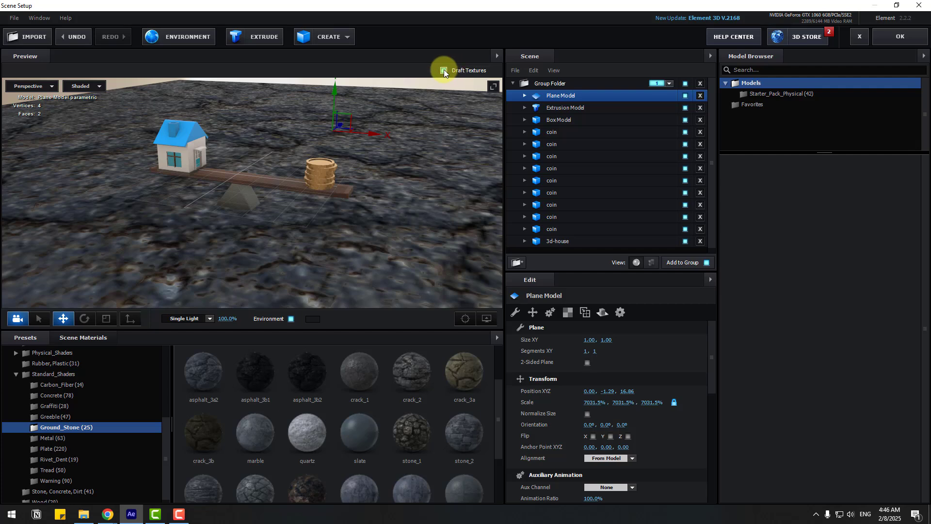
click(444, 71)
scroll(401, 146, up, 2)
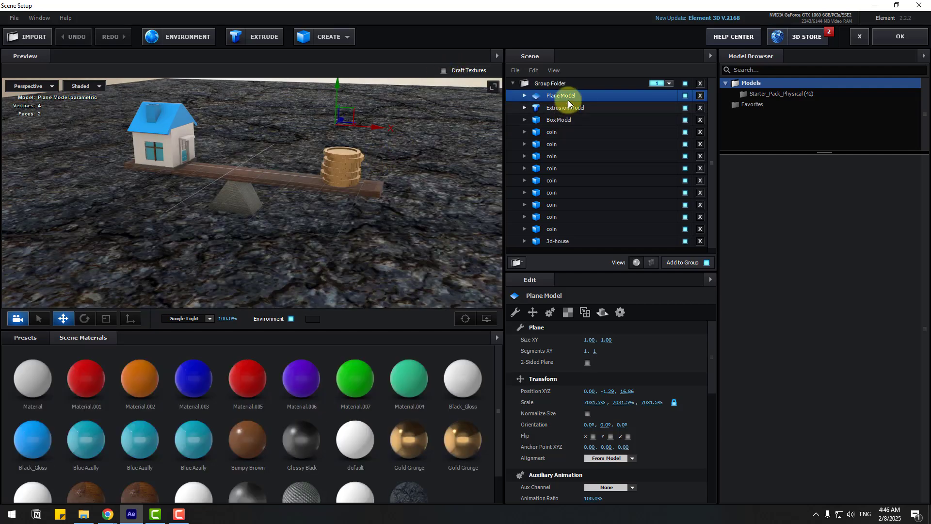
Set the ground plane's UV Repeat to 5.00 in both directions and check the texture up close around the support
click(568, 313)
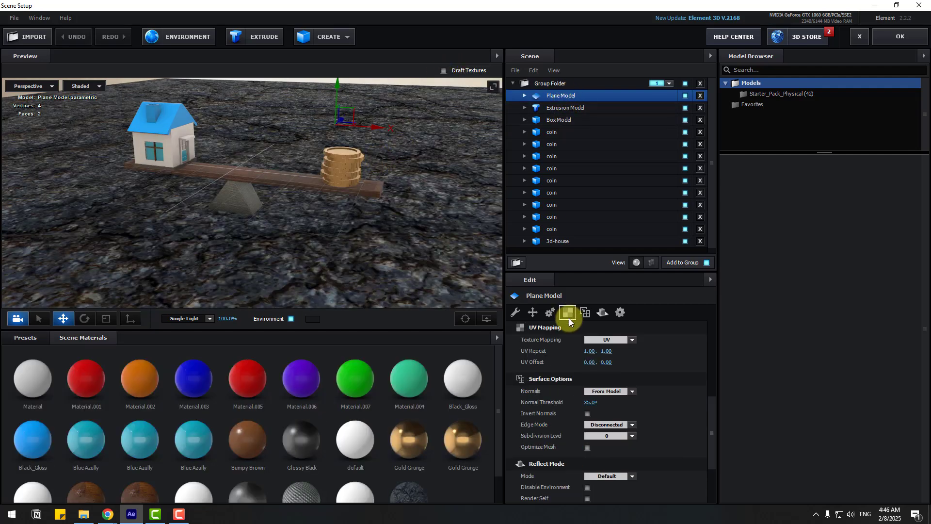
text(5)
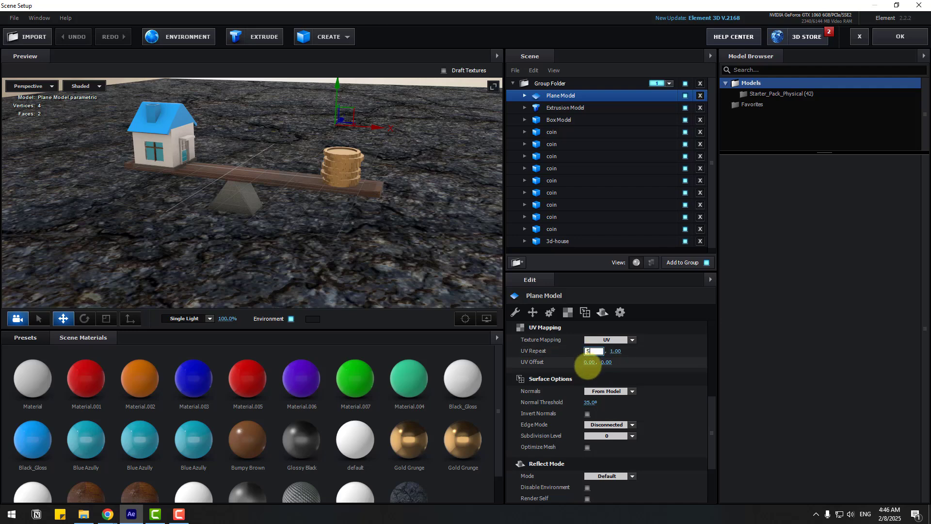
key(Return)
click(608, 353)
text(5)
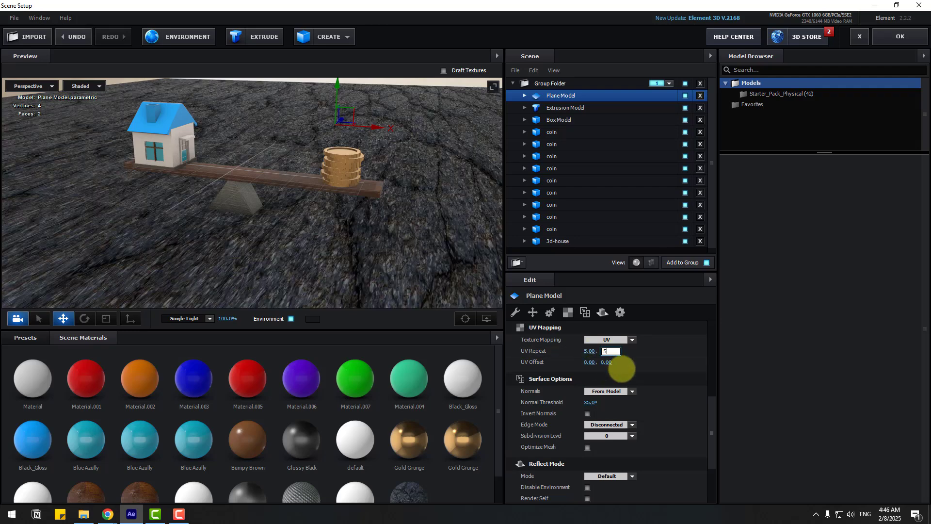
key(Return)
scroll(304, 256, down, 3)
drag(303, 254, 287, 247)
scroll(286, 245, up, 10)
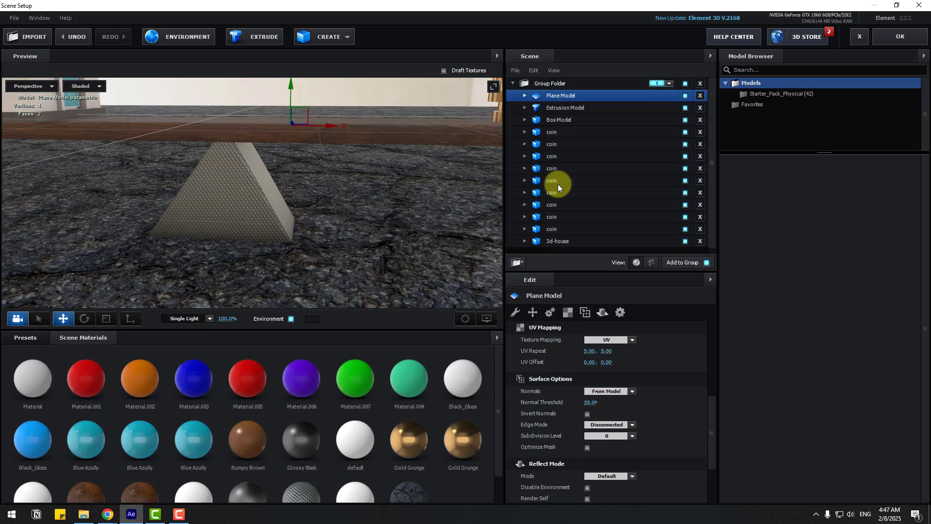
Accept the Element scene setup and save the project
click(885, 40)
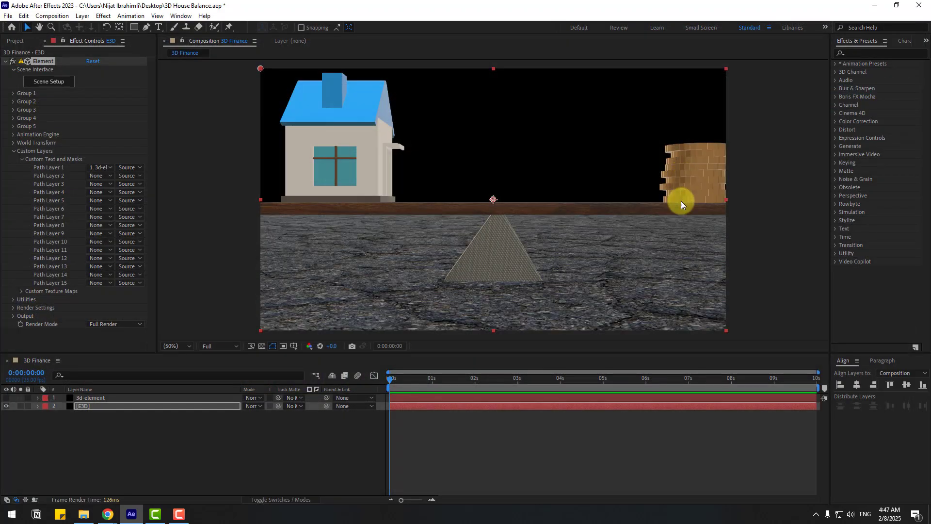
key(ctrl+s)
click(220, 448)
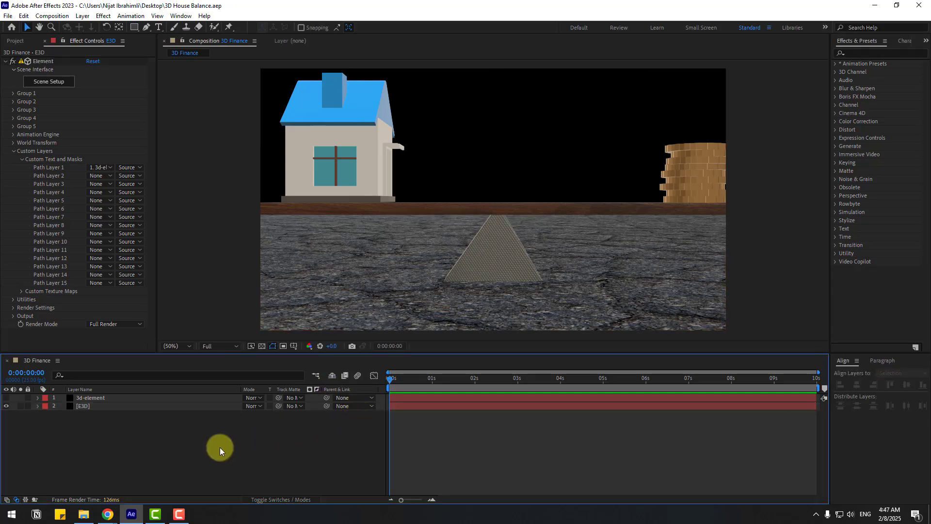
Add a two-node camera layer with the 50mm preset to the 3D Finance composition
right_click(148, 449)
mouse_move(225, 334)
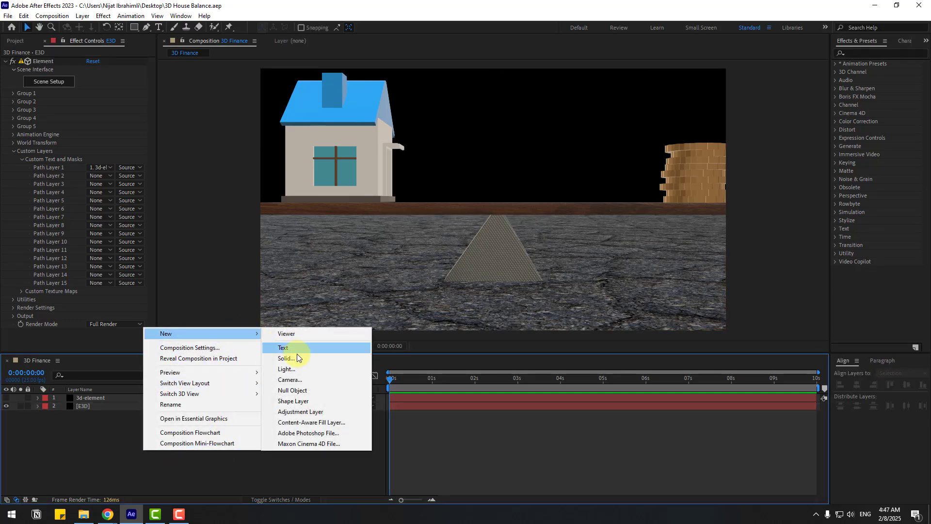
click(293, 383)
key(Tab)
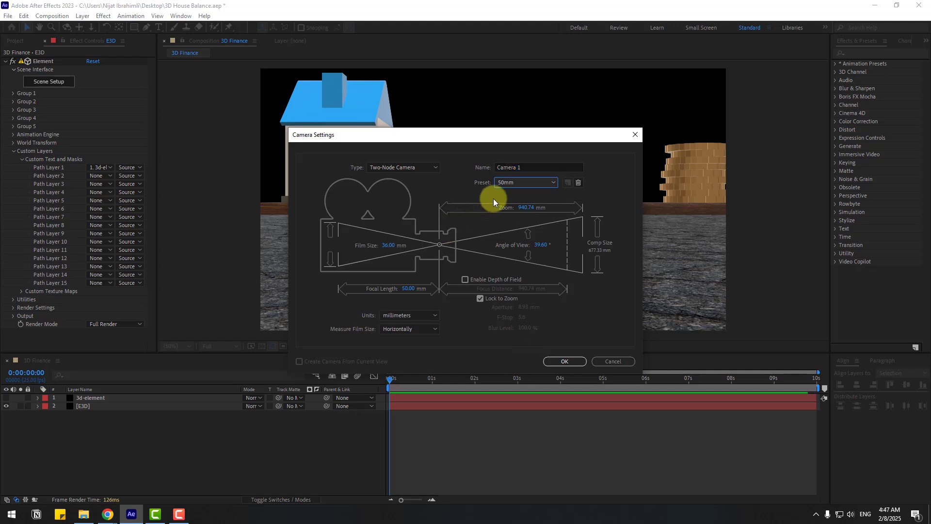
click(575, 365)
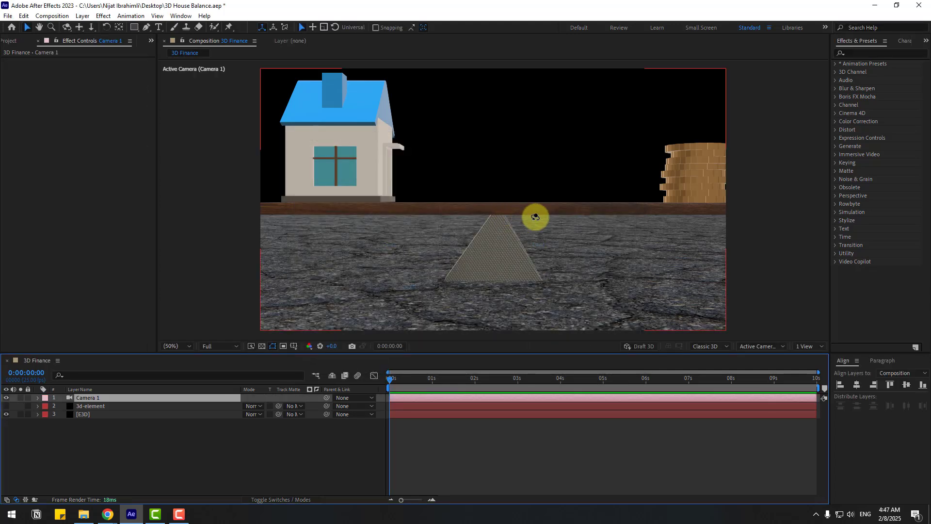
Pull back, orbit and pan Camera 1 to frame the whole plank, house and coins from an angled high viewpoint, and save the project
key(c)
key(c)
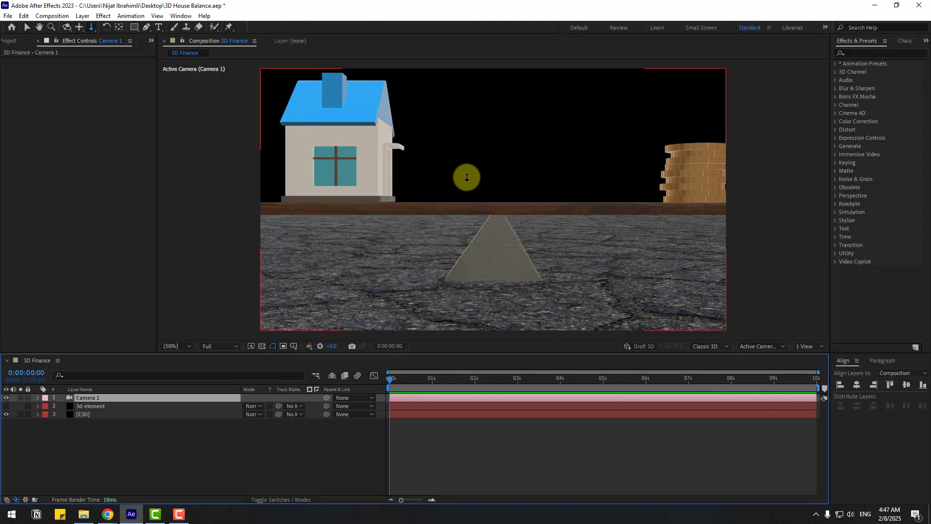
click(77, 29)
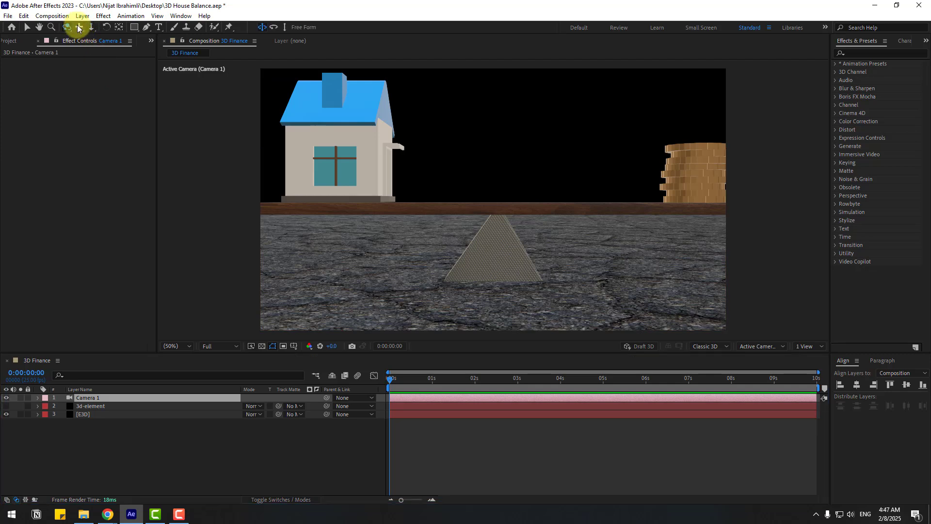
click(91, 29)
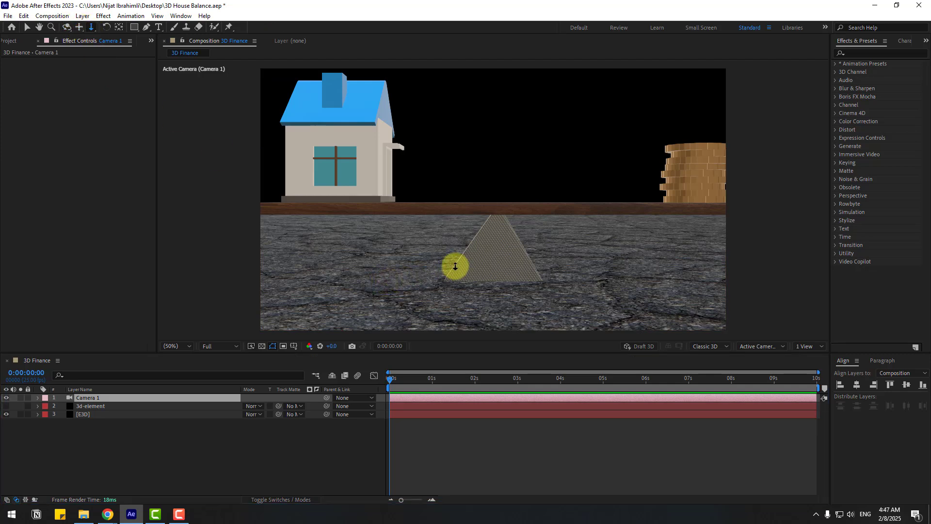
drag(561, 191, 532, 306)
key(c)
drag(576, 222, 538, 225)
key(c)
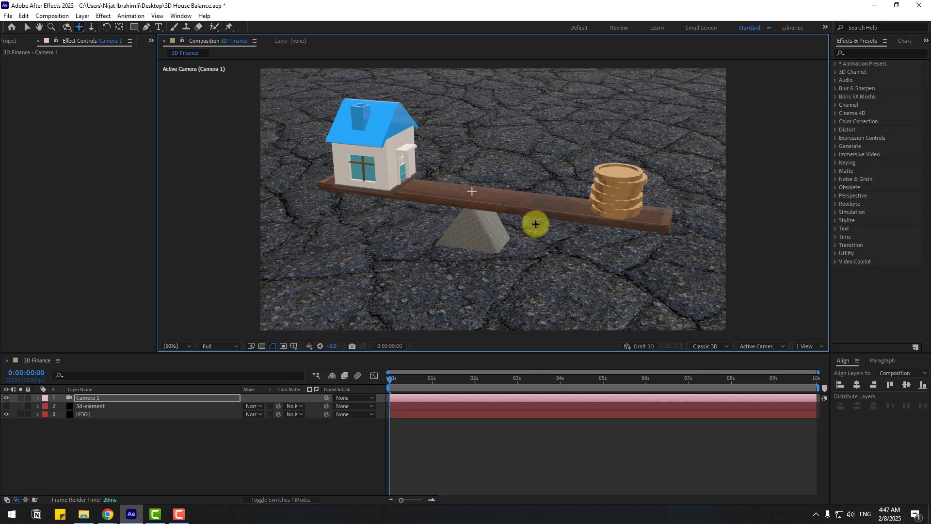
key(ctrl+s)
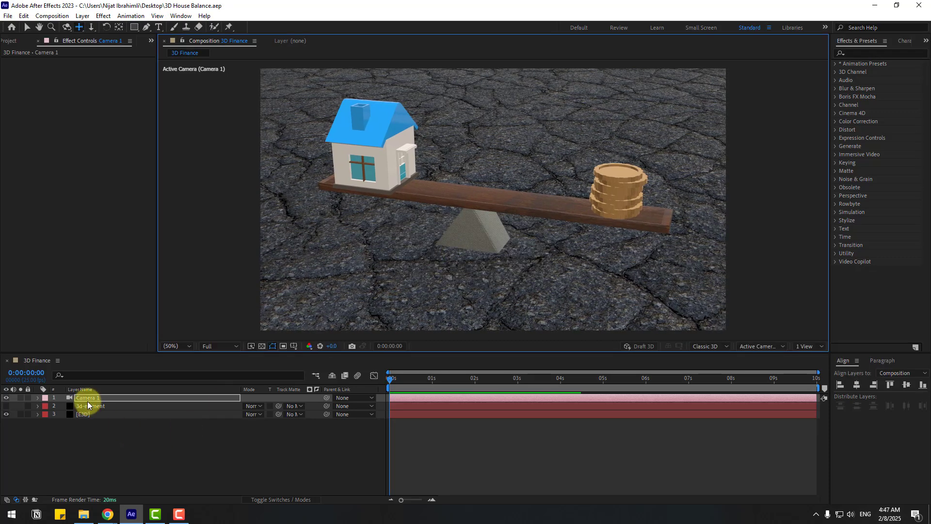
Create an orbit null for Camera 1 and return to the Selection tool
click(88, 401)
right_click(88, 399)
mouse_move(167, 323)
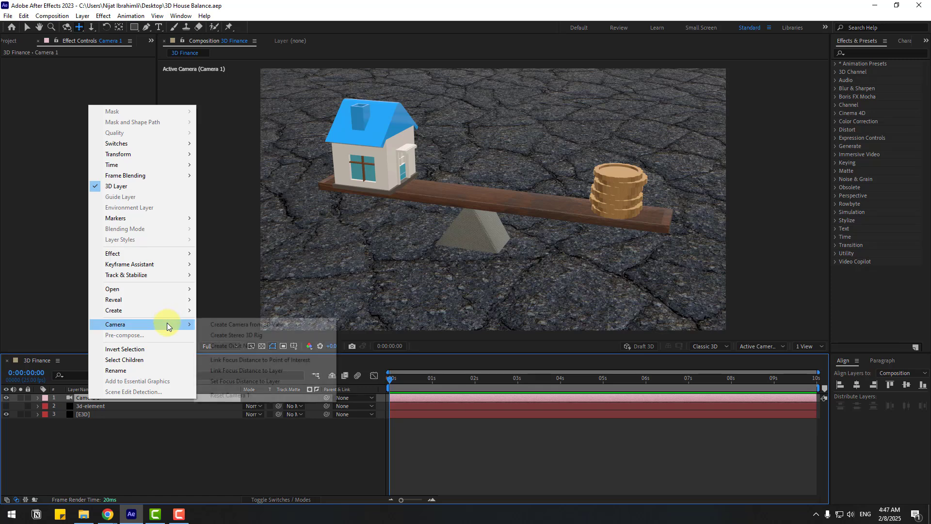
click(216, 348)
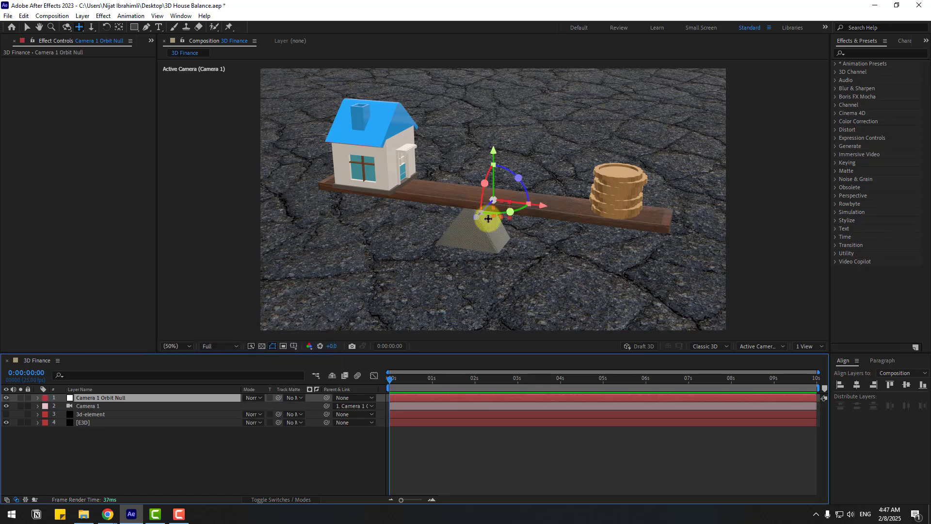
click(28, 29)
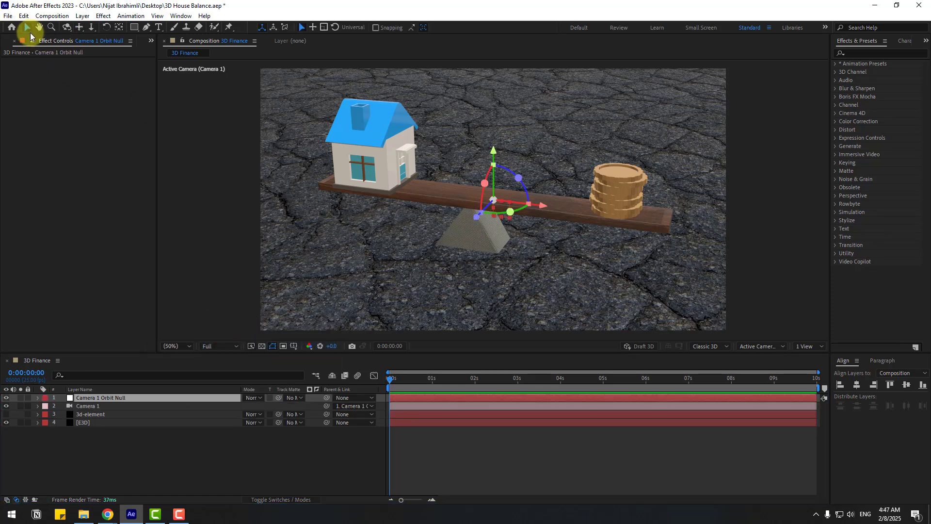
Set starting keyframes for X, Y and Z Rotation on the Camera 1 Orbit Null at 0:00:00:00
click(244, 425)
click(92, 398)
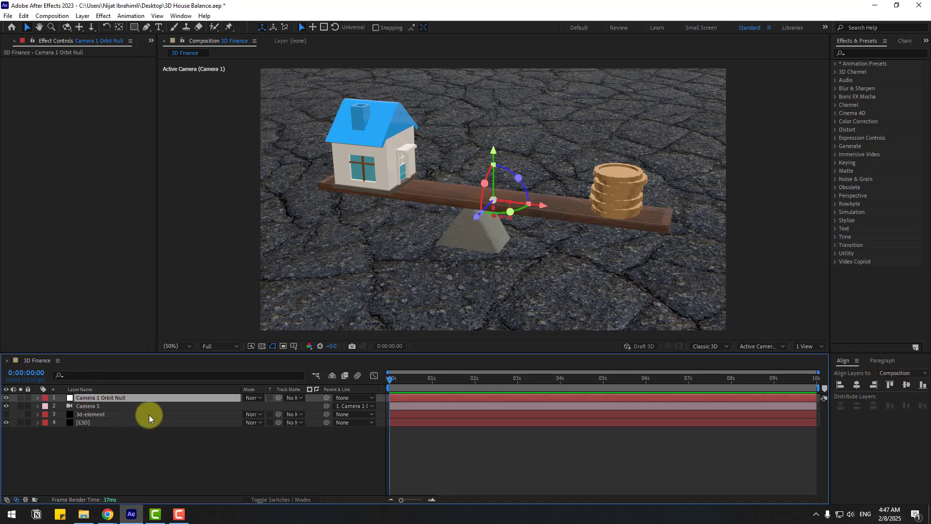
key(r)
click(62, 414)
click(62, 423)
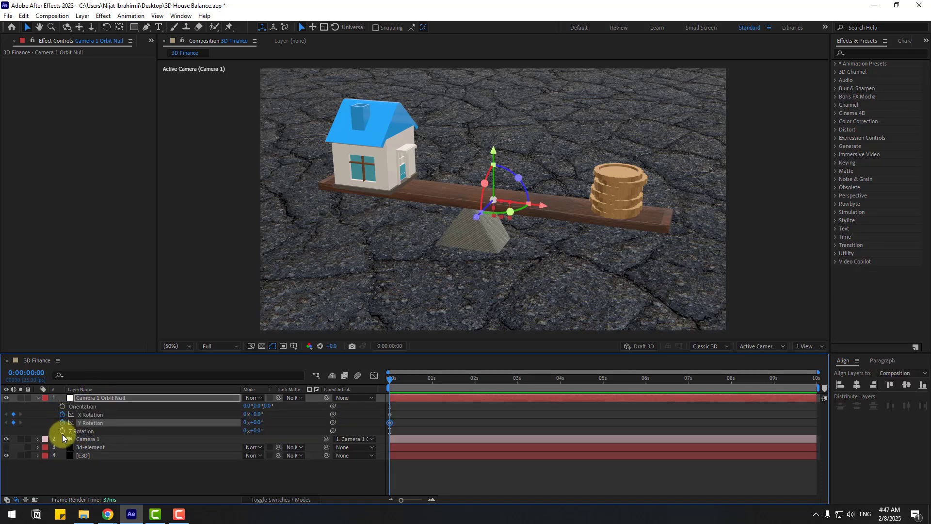
click(62, 431)
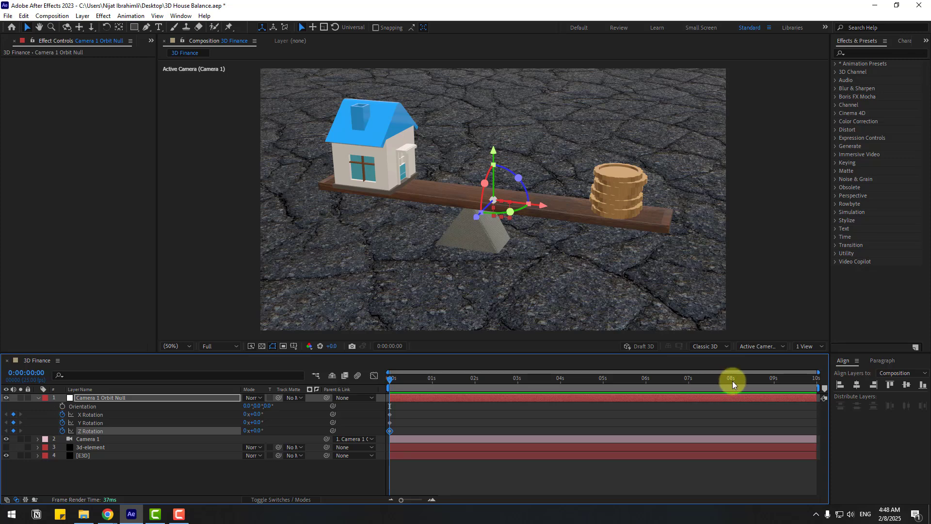
End the work area at 0:00:08:01, try a Y Rotation of -77° on the orbit null there and preview the orbit
key(n)
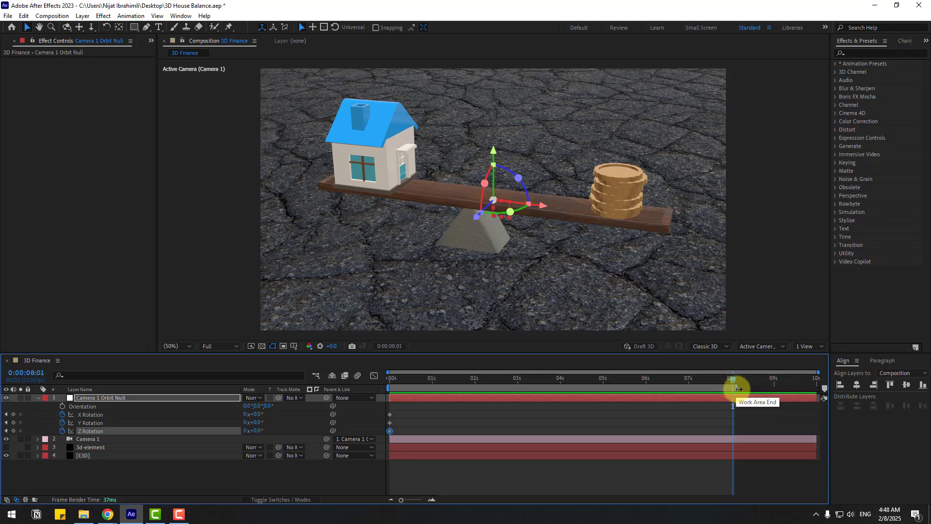
click(248, 464)
drag(254, 423, 225, 425)
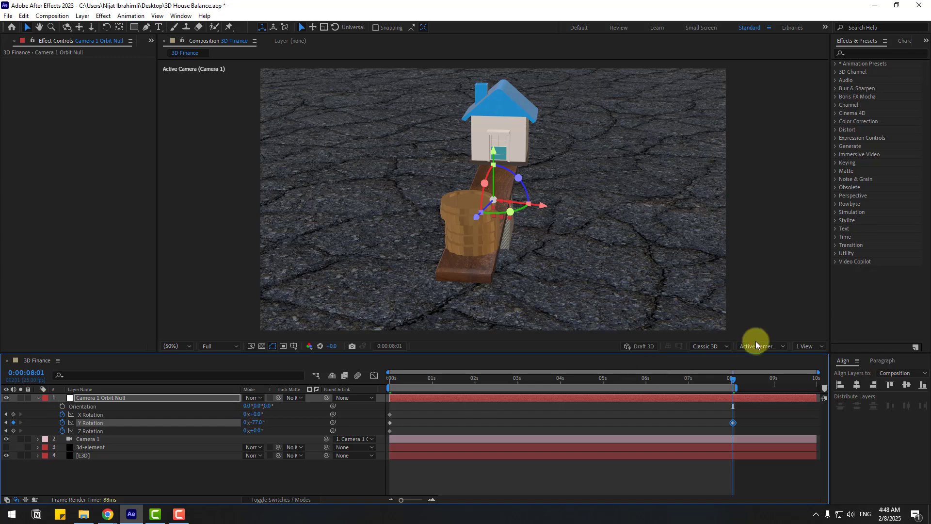
key(space)
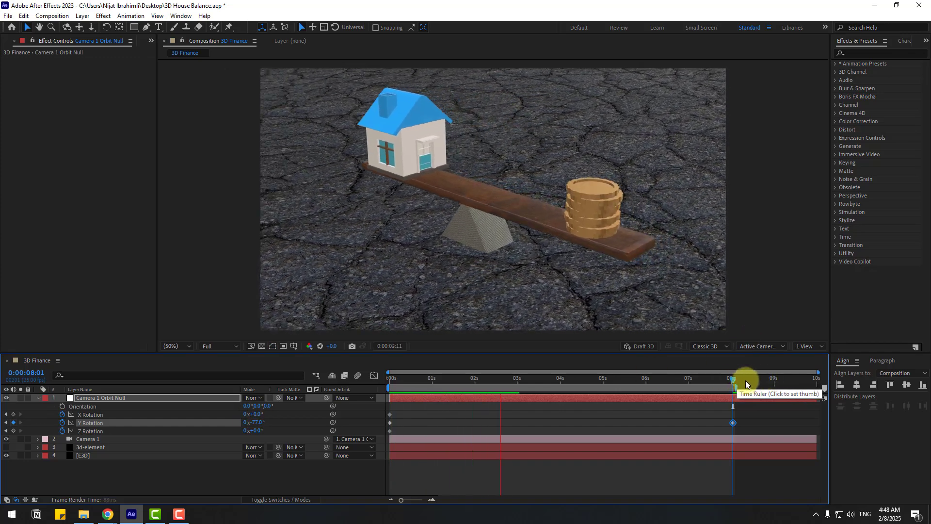
At 0:00:08:01 set the orbit null's rotation to X 6°, Y -40° and Z about 1°, preview the move and save
click(736, 381)
mouse_move(250, 423)
mouse_down()
mouse_move(272, 423)
mouse_move(258, 414)
mouse_up()
drag(256, 431, 260, 432)
key(space)
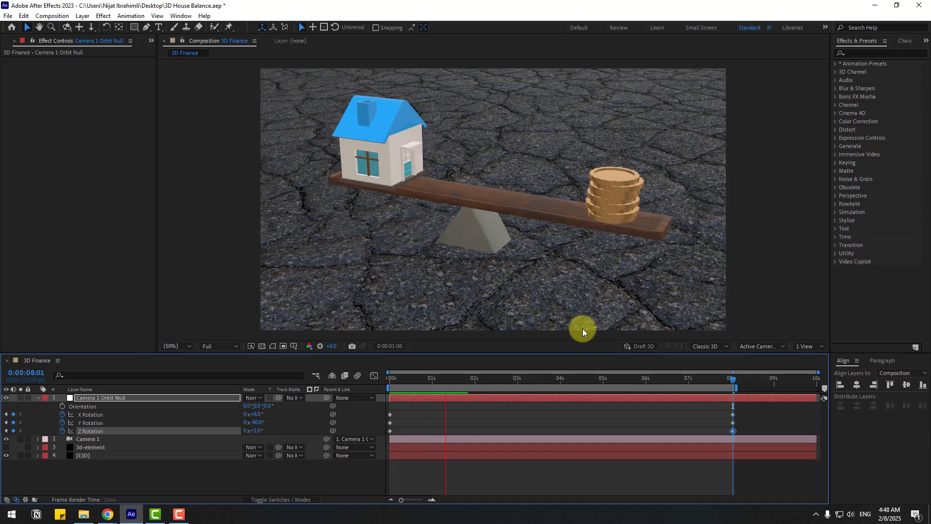
key(space)
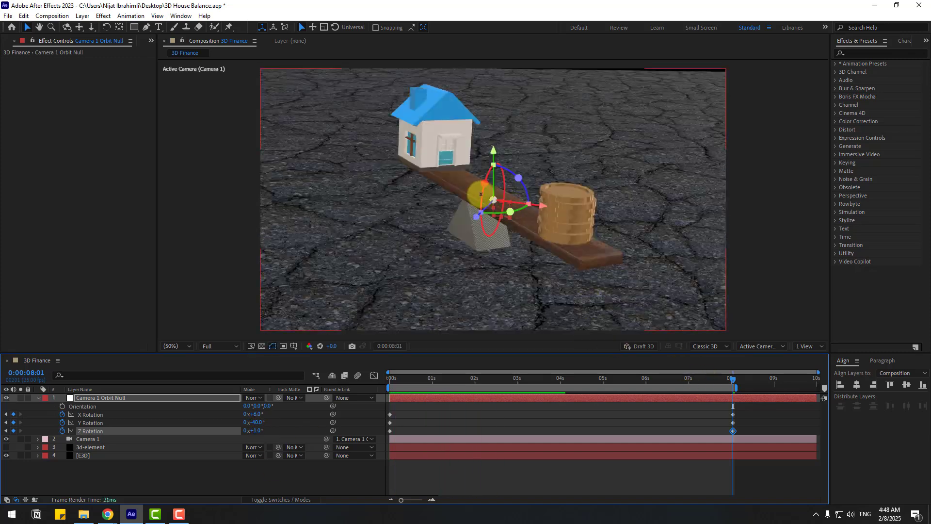
click(87, 455)
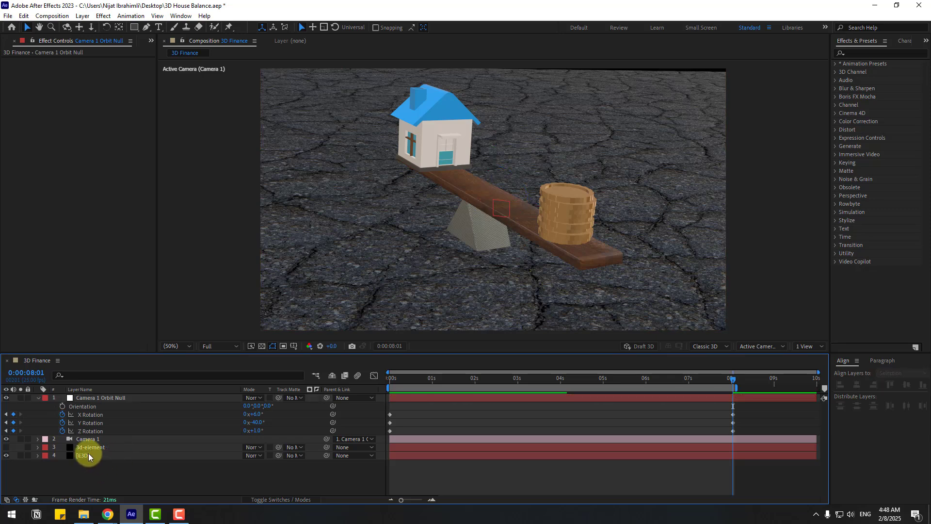
key(ctrl+s)
Create a new group folder in the E3D layer's scene setup and move the house, coins, box and extrusion models into it
click(81, 457)
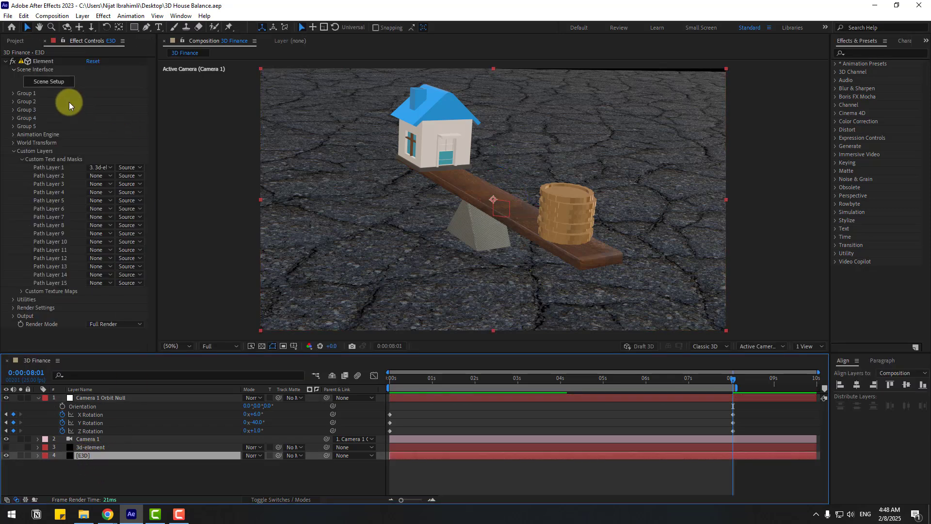
click(50, 81)
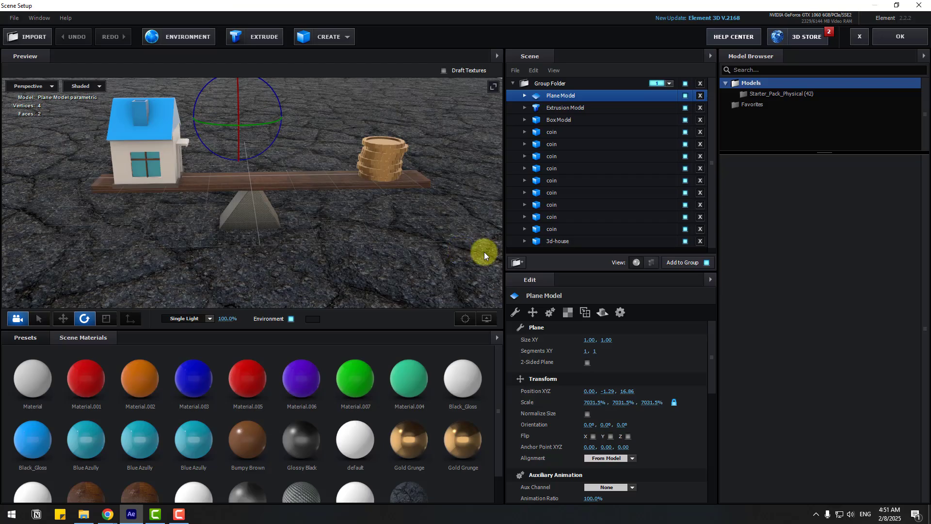
click(517, 262)
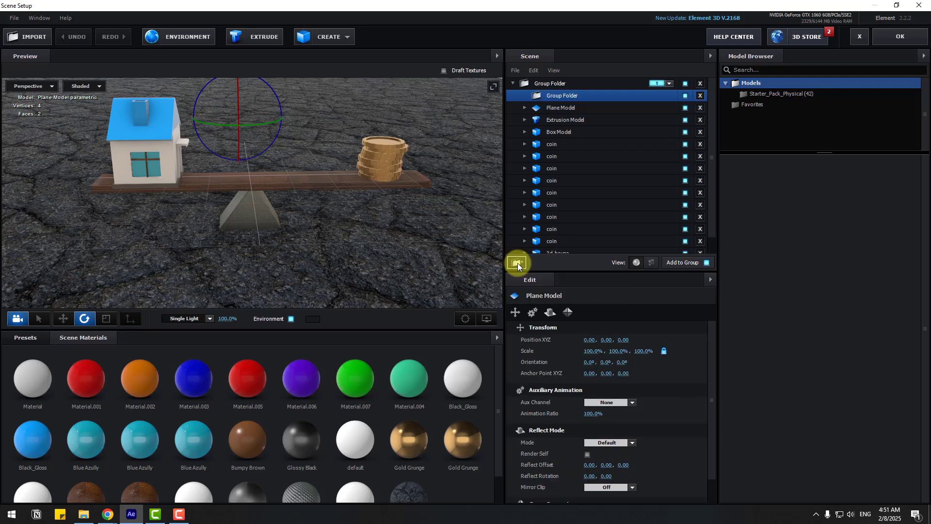
click(558, 82)
scroll(580, 186, down, 1)
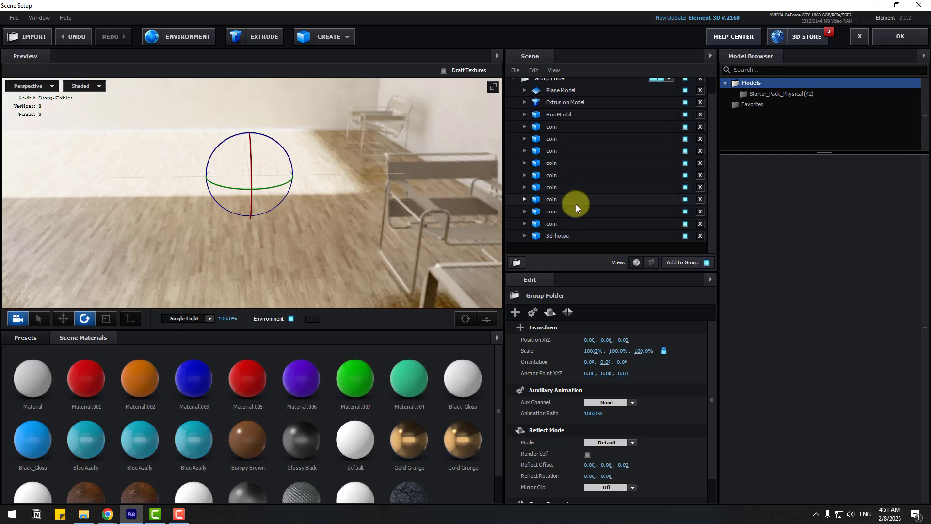
click(559, 236)
drag(553, 226, 560, 84)
Assign the new folder holding the house and coins to group 2 and set its Aux Channel to Channel 5
click(513, 84)
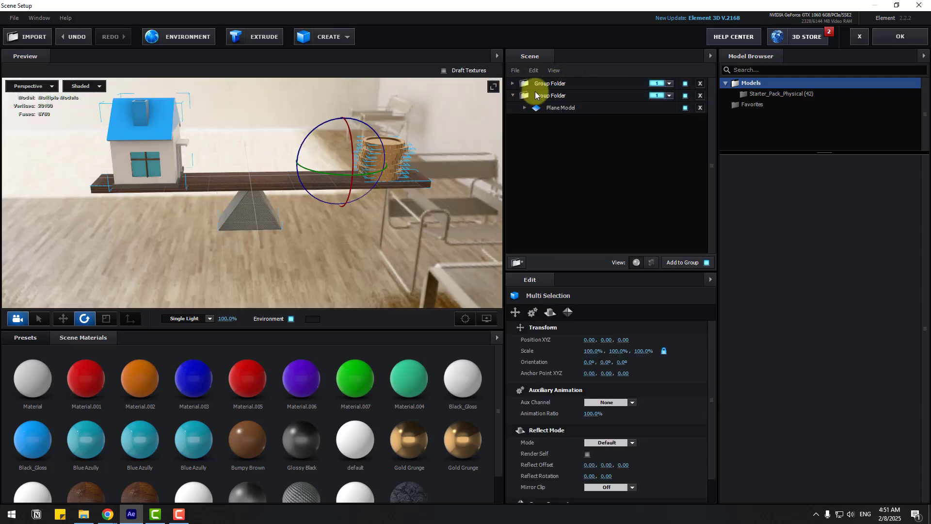
click(549, 84)
click(669, 84)
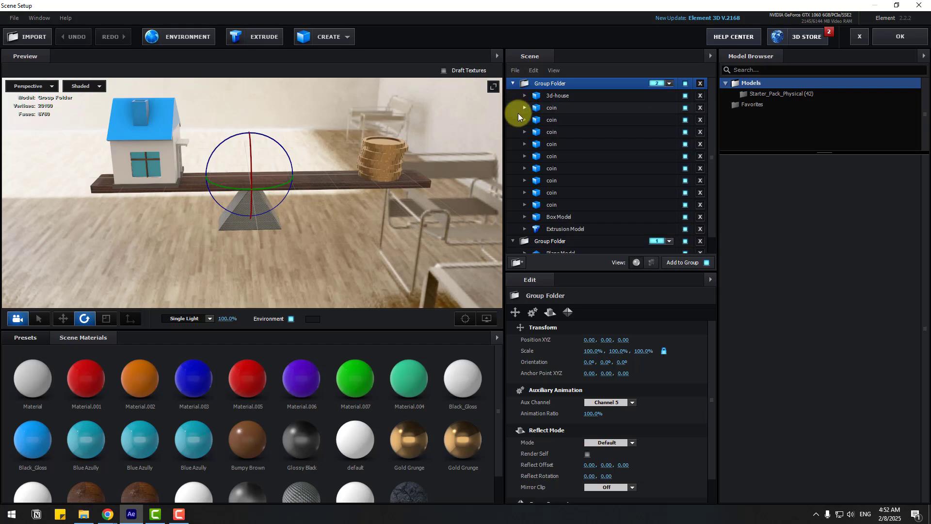
Move the extrusion model into the ground plane's group 1 folder and accept the scene setup
scroll(606, 155, down, 1)
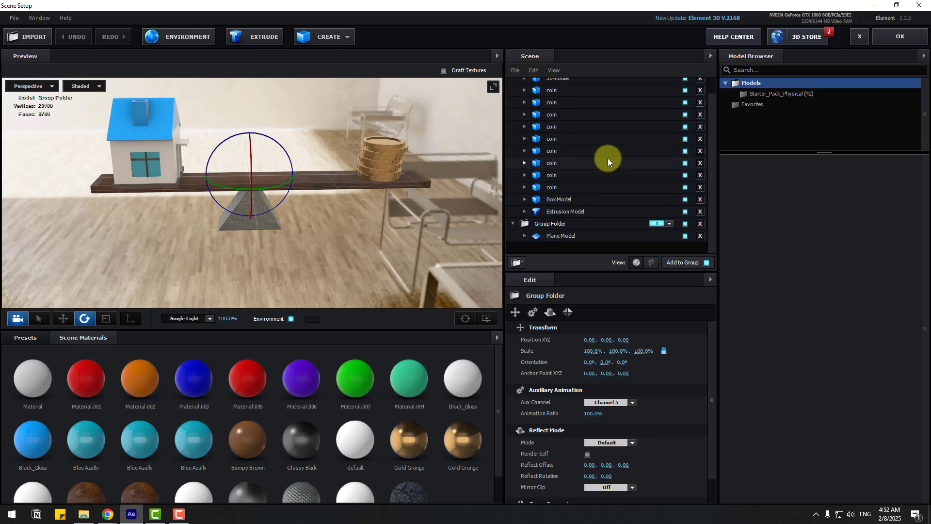
click(566, 212)
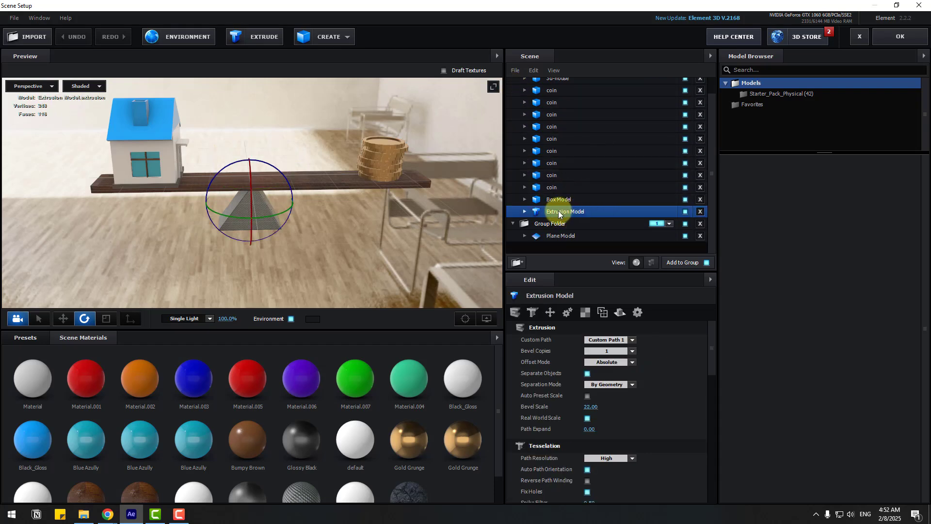
drag(566, 212, 569, 226)
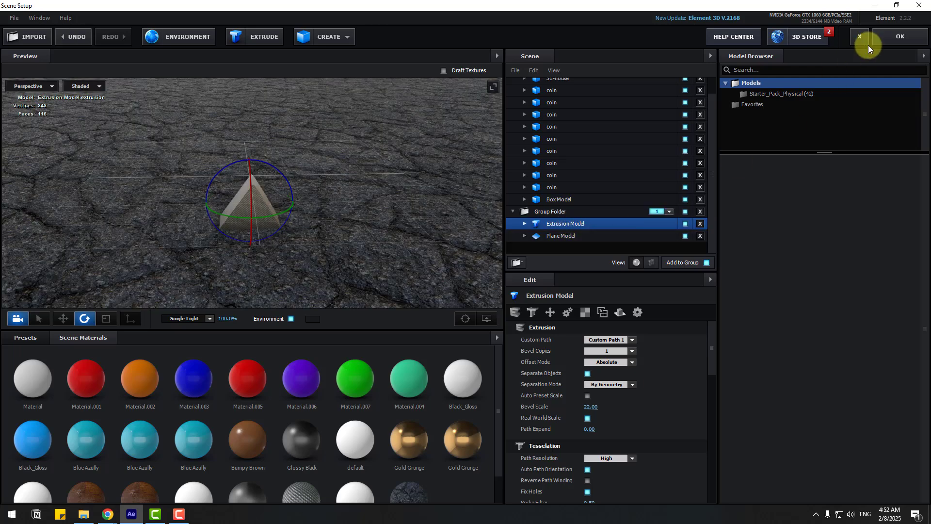
click(888, 42)
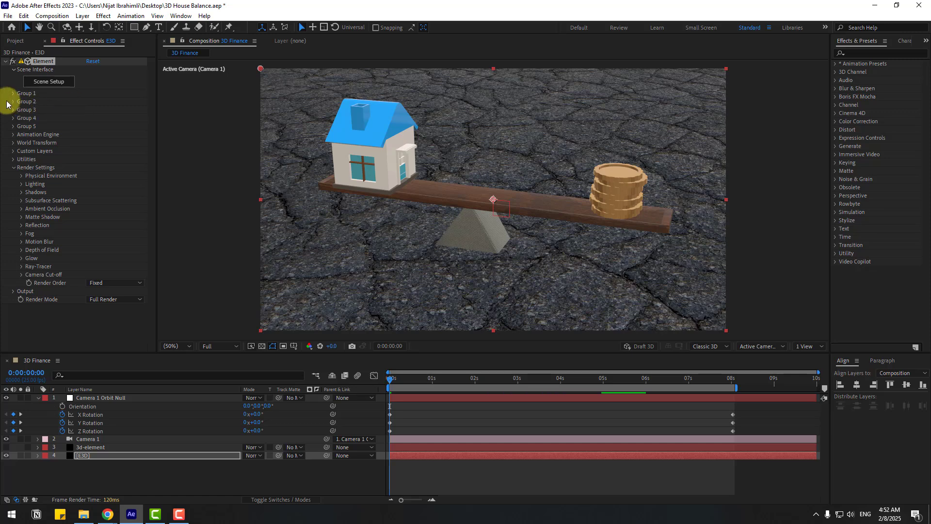
Expose the rotation values of group 2's Channel 5 and start keyframing its Z rotation at the first frame with a trial tilt
click(6, 102)
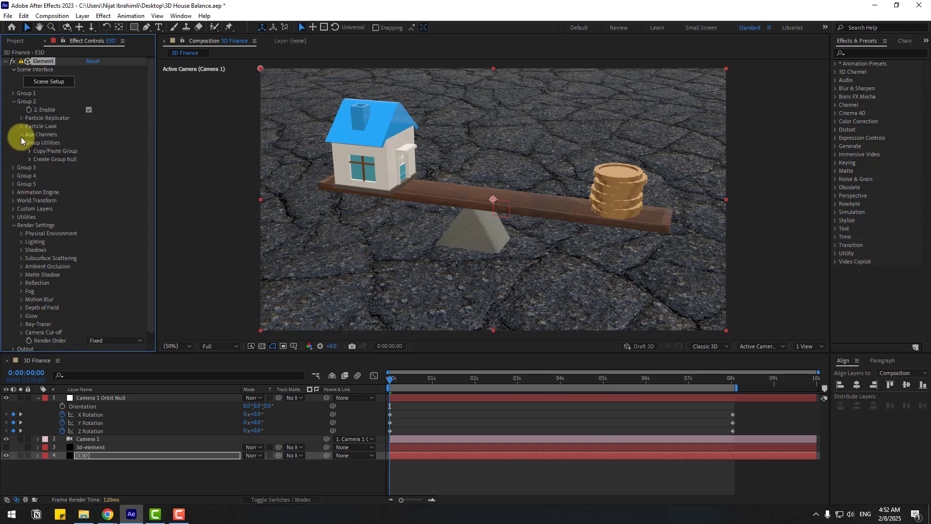
click(20, 135)
click(30, 175)
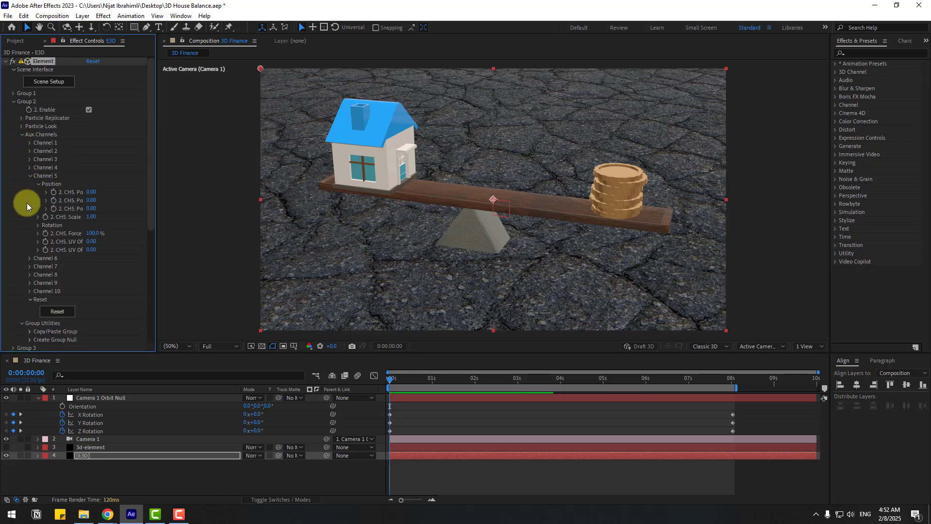
click(38, 225)
drag(97, 255, 53, 255)
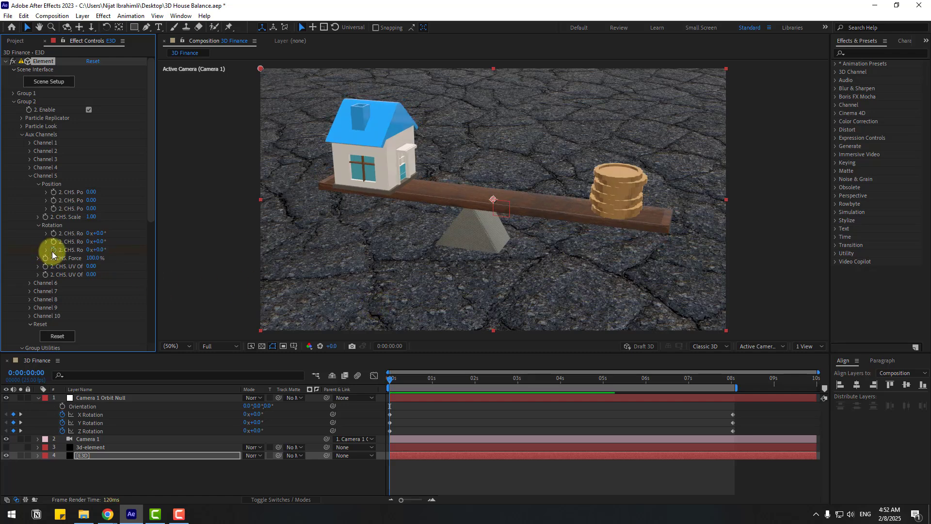
drag(99, 250, 100, 274)
Set the Channel 5 Z rotation at 0:00:00:00 to -10°, trying -8° first
click(101, 252)
text(-8)
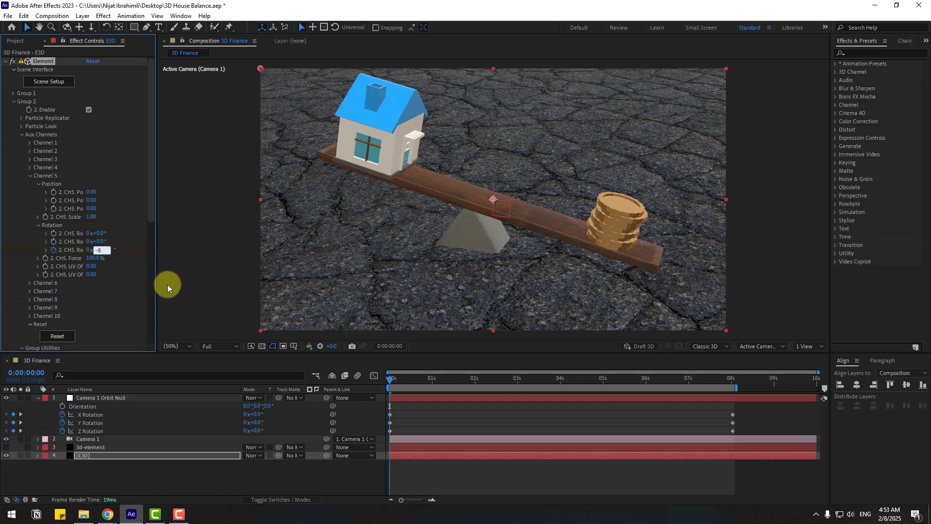
key(Return)
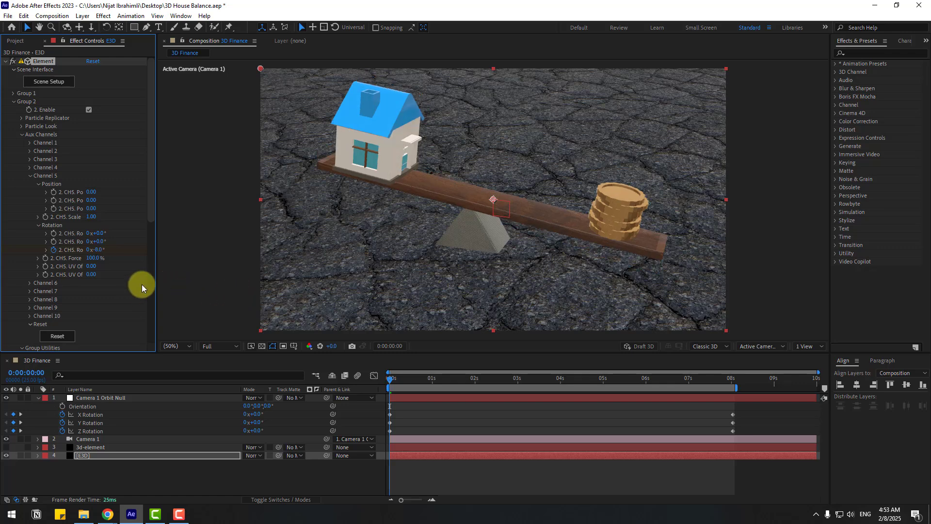
click(100, 253)
text(-10)
key(Return)
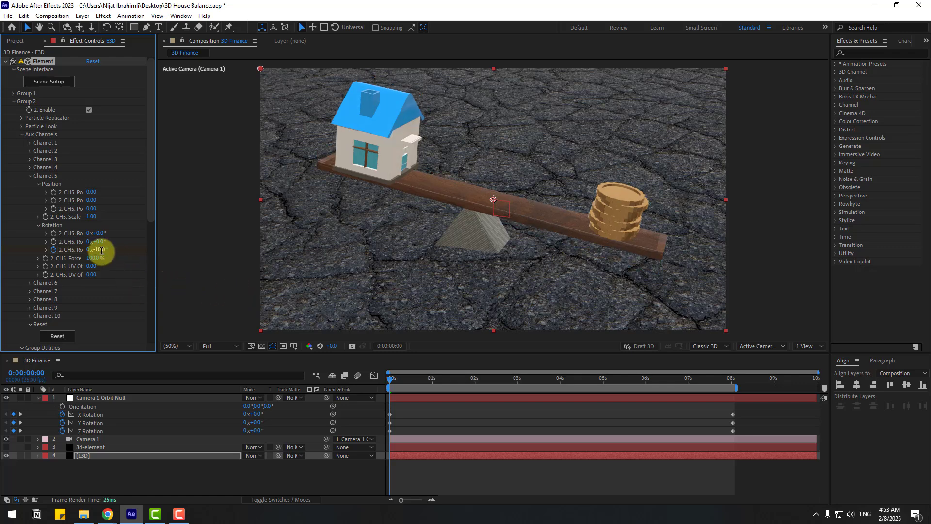
At 0:00:00:10, set group 2's Channel 5 Z rotation to 10° so the plank tilts toward the house
key(space)
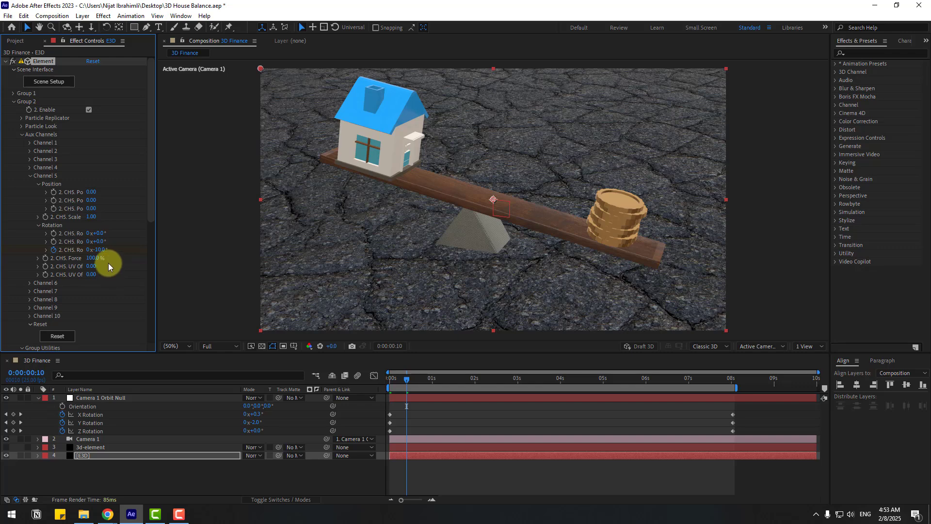
click(102, 251)
text(10)
key(Return)
At 0:00:00:20, set group 2's Channel 5 Z rotation to -10° to tilt the plank back toward the coins
key(shift+Page_Down)
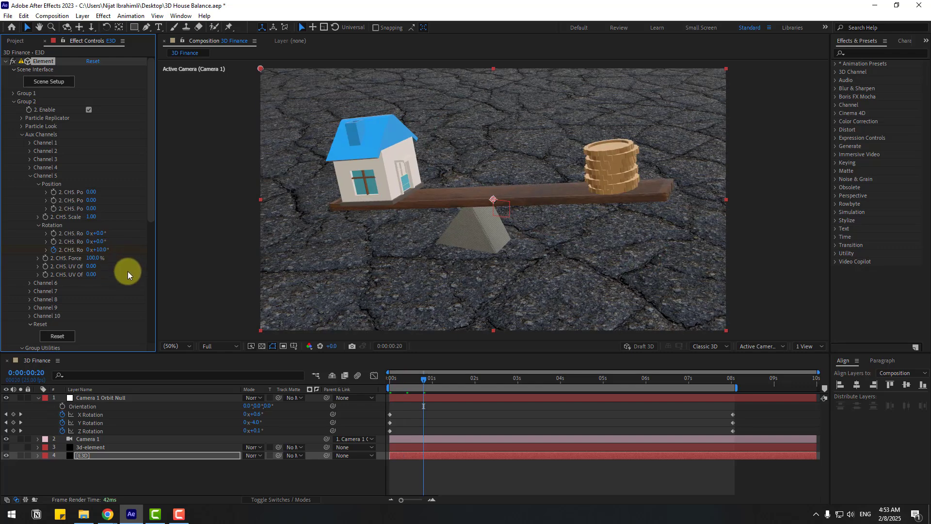
click(104, 250)
text(-10)
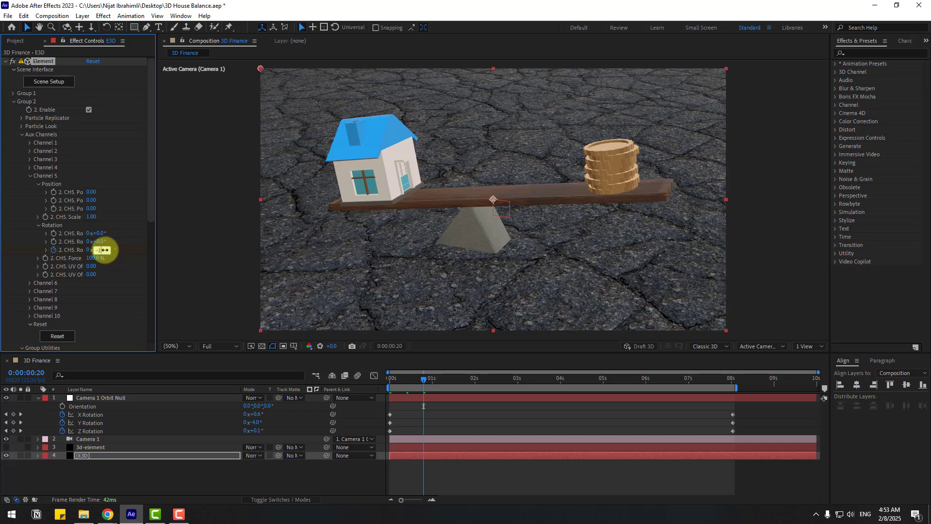
key(Return)
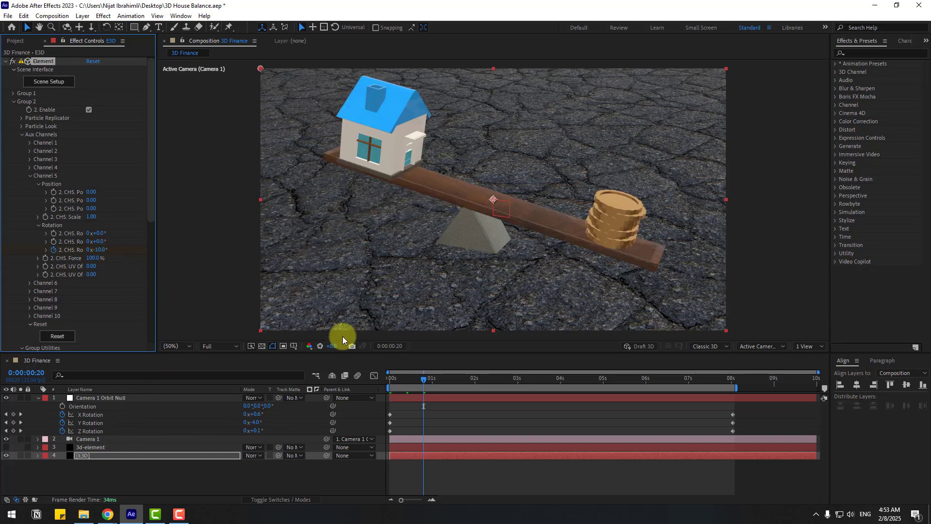
Reveal the E3D layer's keyframes and apply Easy Ease to all three Channel 5 Z rotation keyframes
click(88, 456)
key(u)
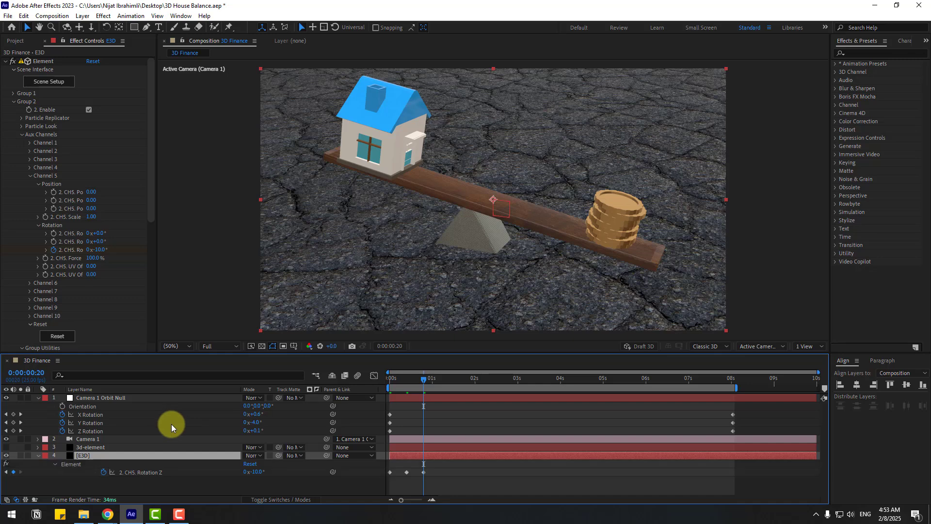
drag(449, 469, 374, 484)
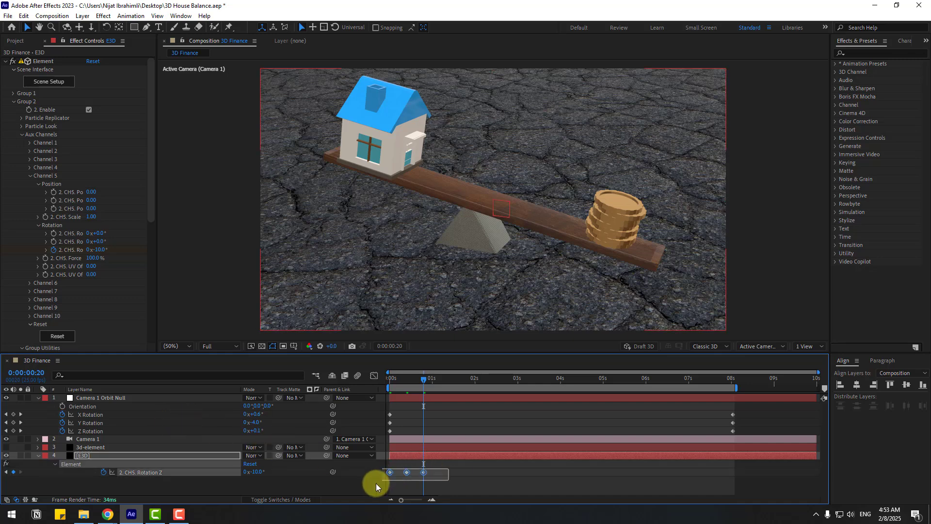
right_click(389, 472)
mouse_move(429, 466)
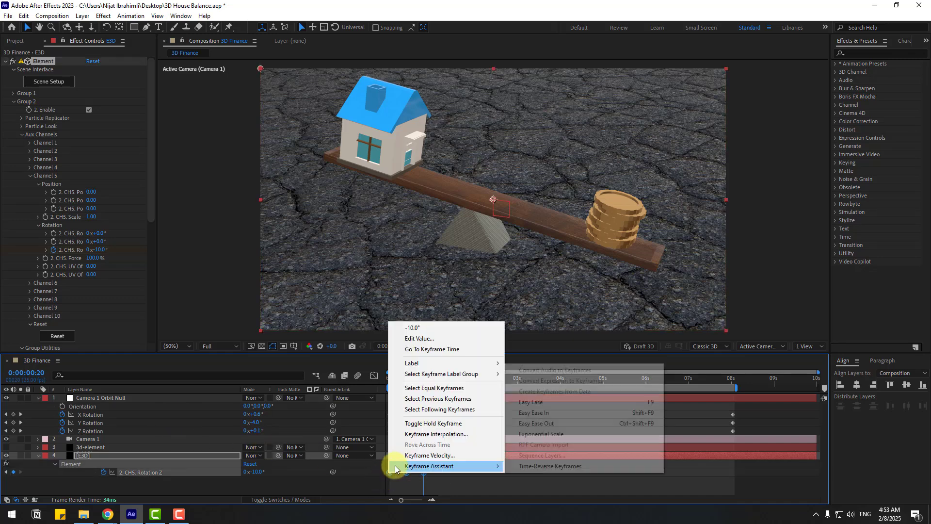
click(626, 403)
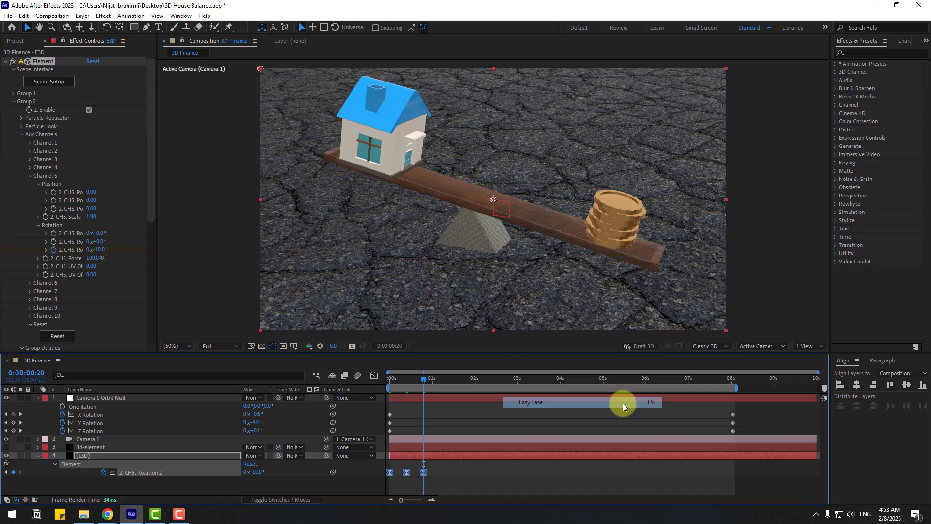
Add the expression loopOutDuration(type = "cycle", duration = 0) to the Channel 5 Z rotation and preview the looping tilt
alt+click(104, 473)
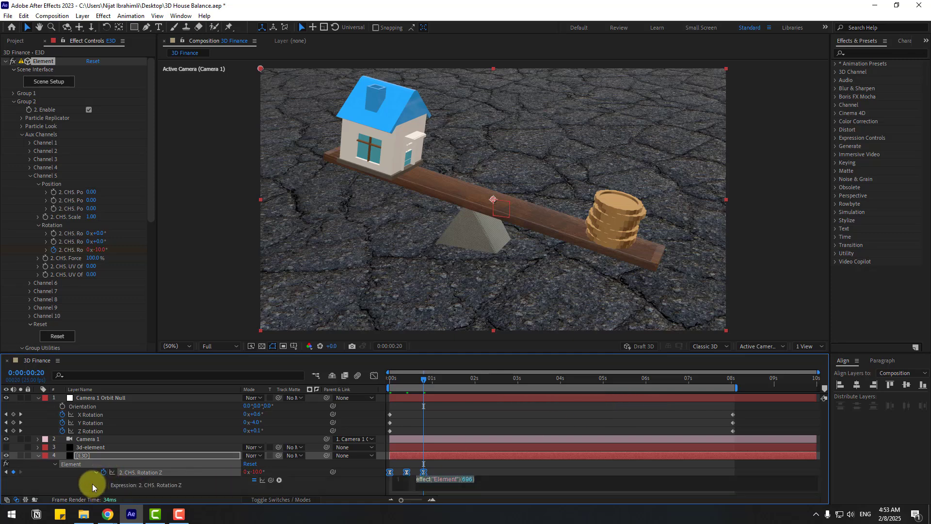
click(279, 480)
mouse_move(353, 420)
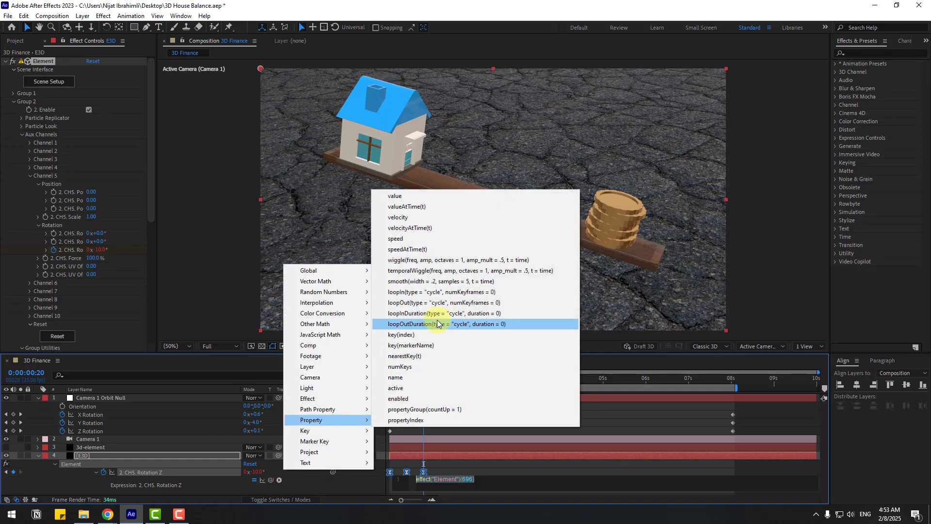
click(490, 324)
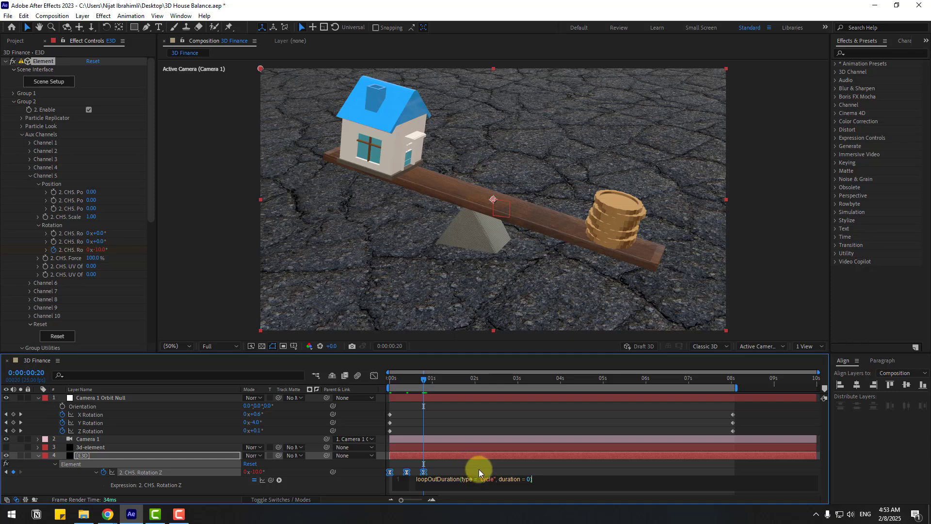
click(478, 471)
key(space)
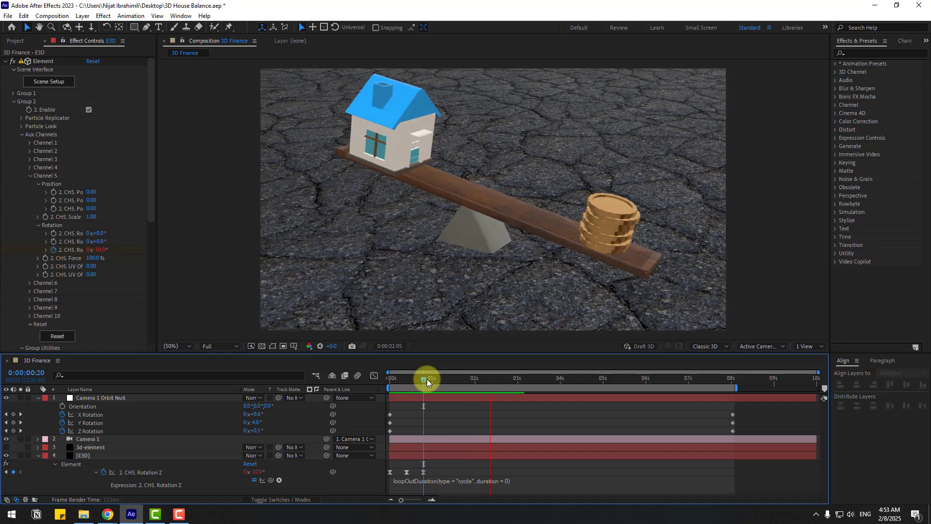
Stretch the Z rotation keyframes proportionally so the middle one falls at about 1 second and the last at about 2 seconds, previewing the slower tilt
click(435, 380)
drag(435, 464, 471, 480)
key(space)
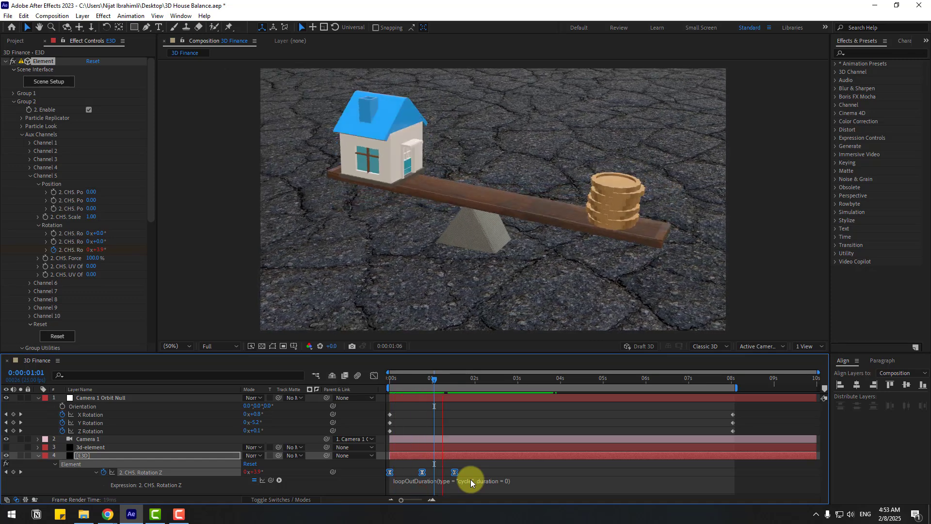
key(space)
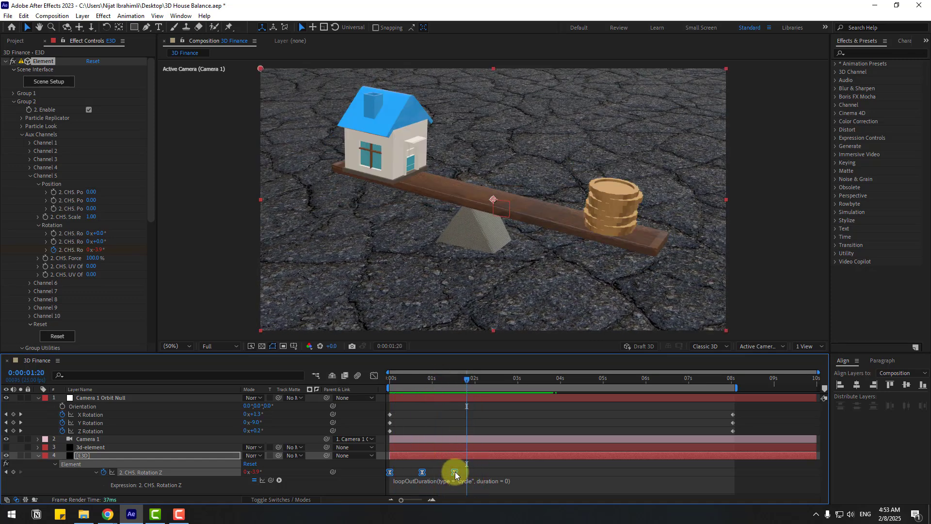
drag(455, 472, 479, 473)
key(space)
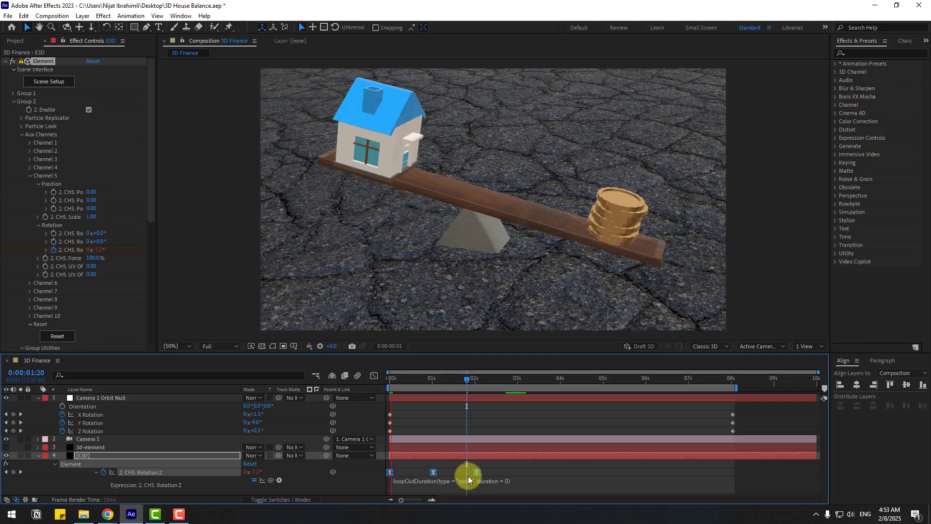